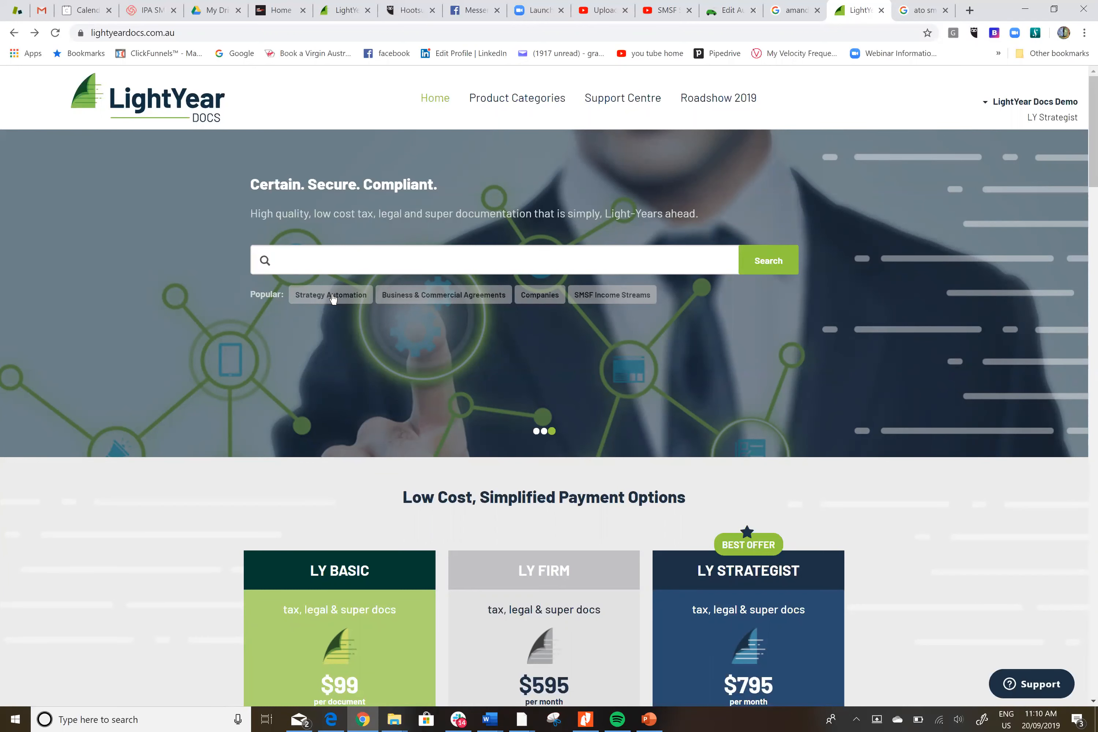
Find the Related Party LRBA (Property) meeting ATO Guidelines product among the Strategy Automation products and start its document.
click(333, 299)
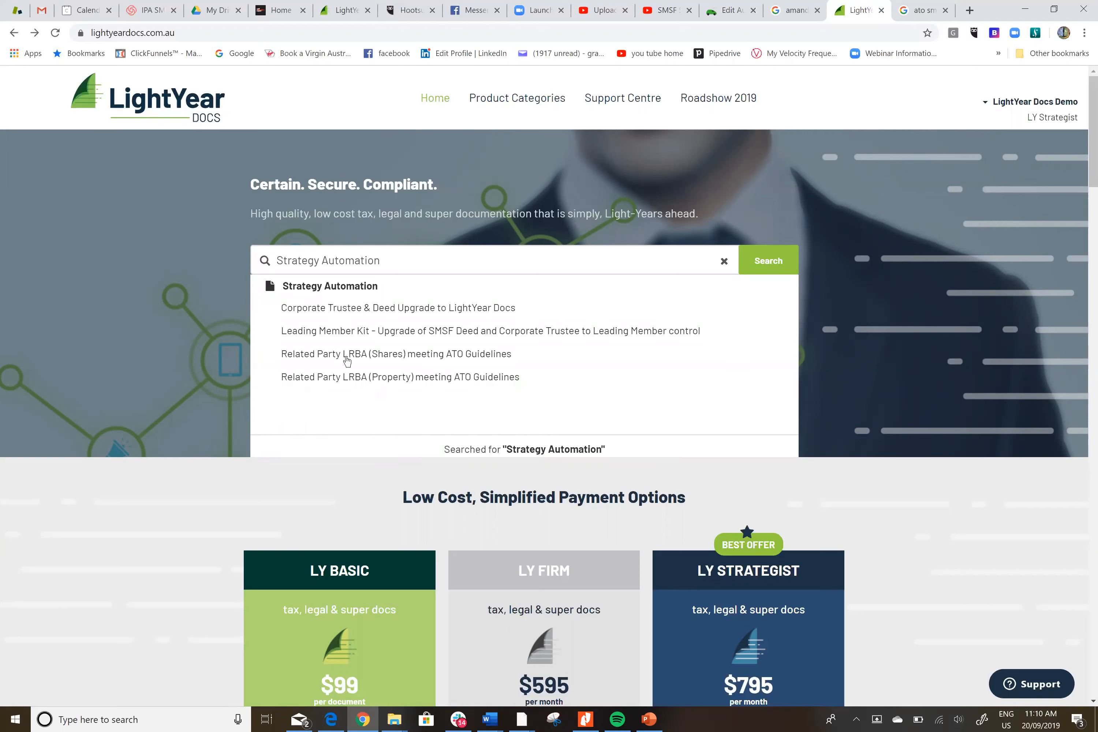
click(423, 377)
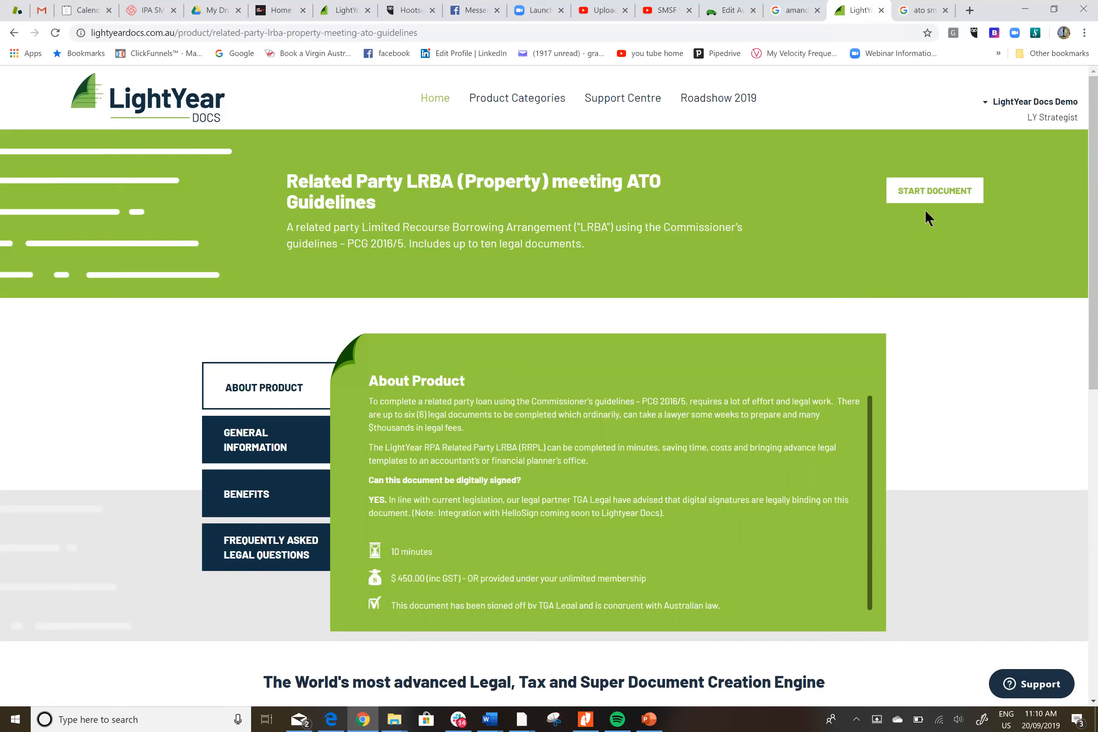
click(938, 197)
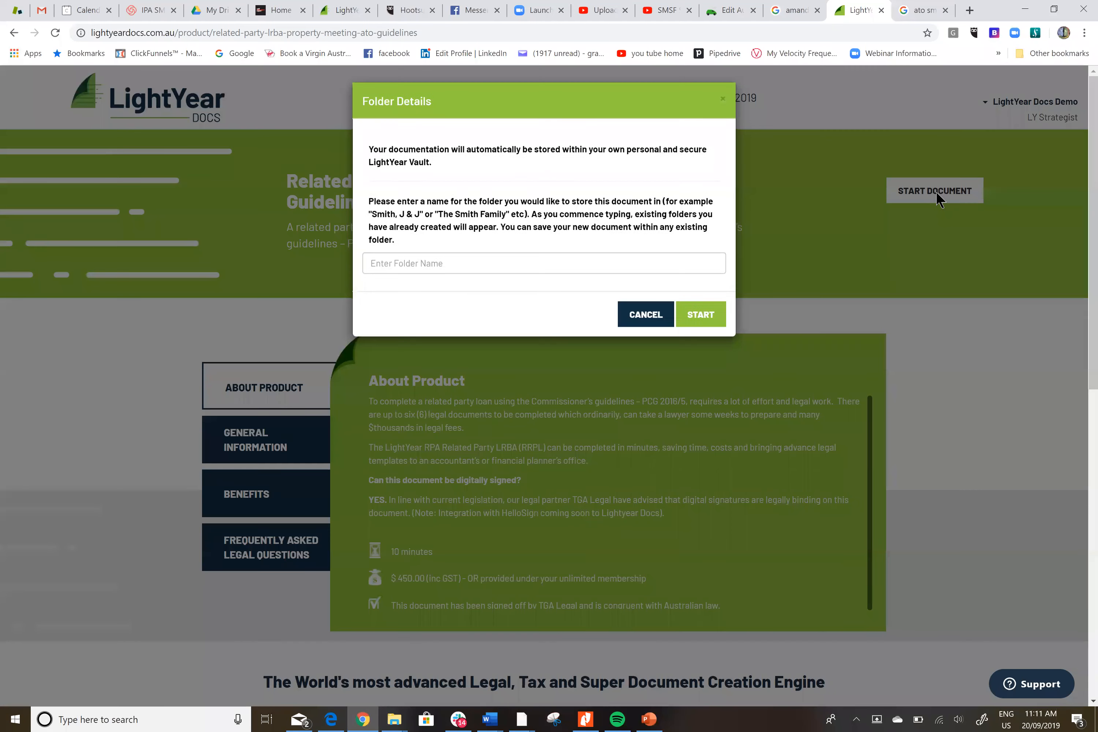
Choose the client family's existing folder for storing the document and start the questionnaire.
click(564, 266)
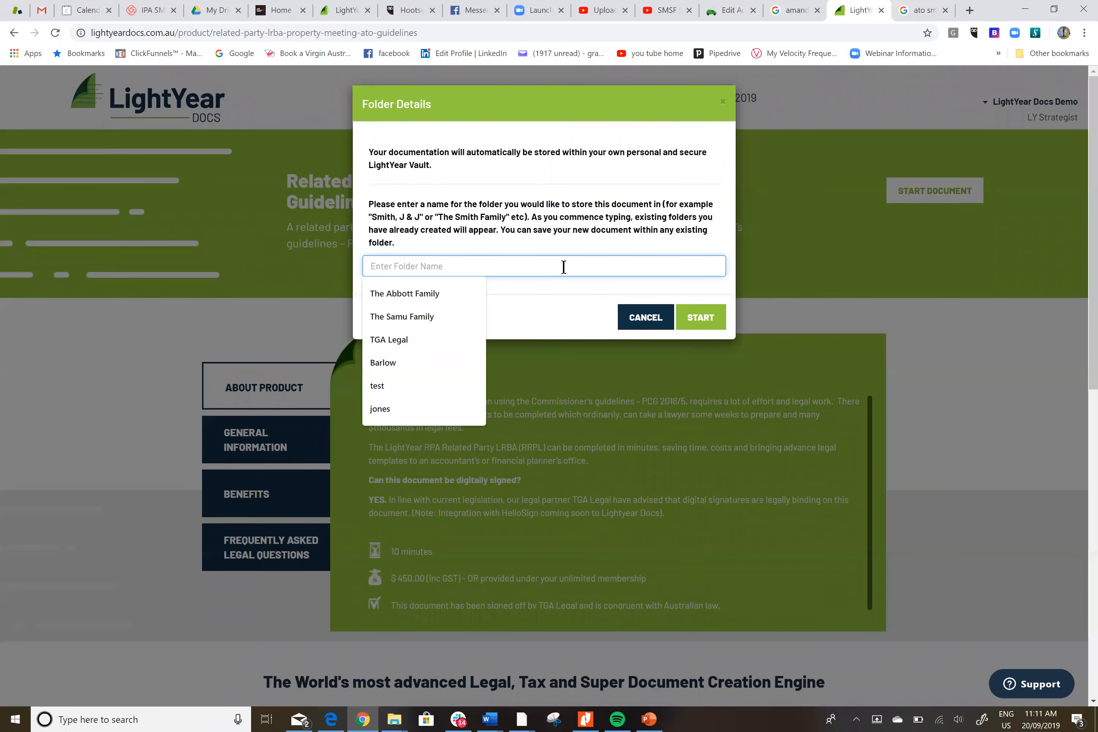
text(The A)
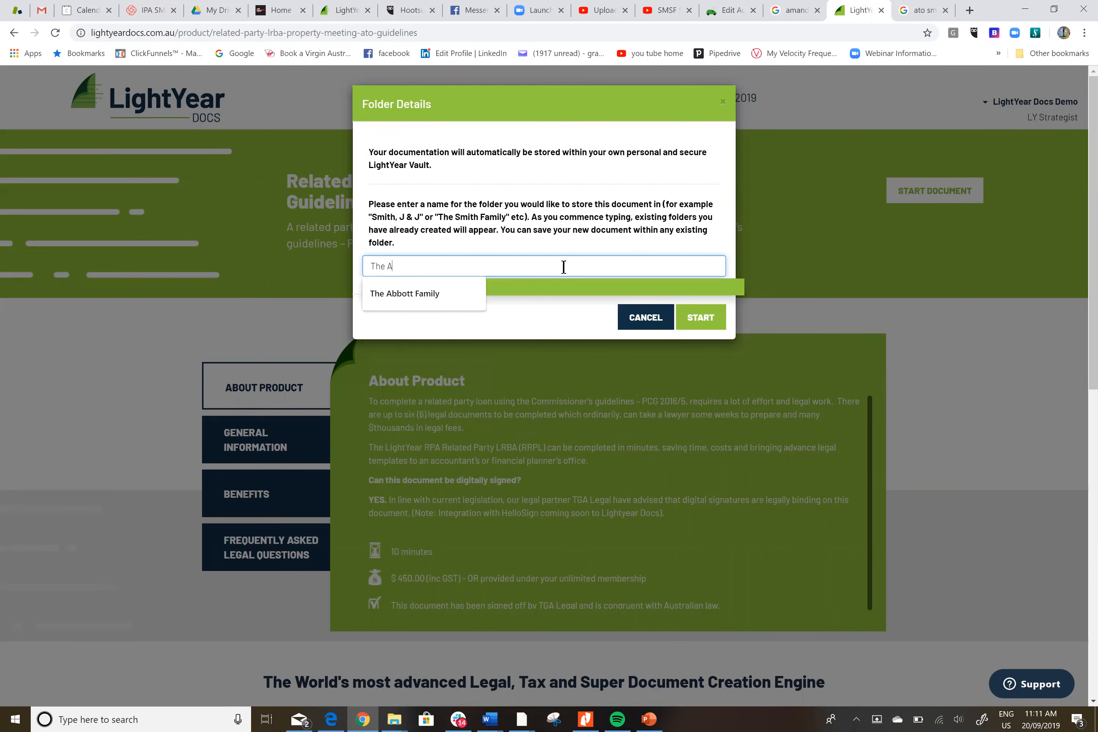
text(bbott Family)
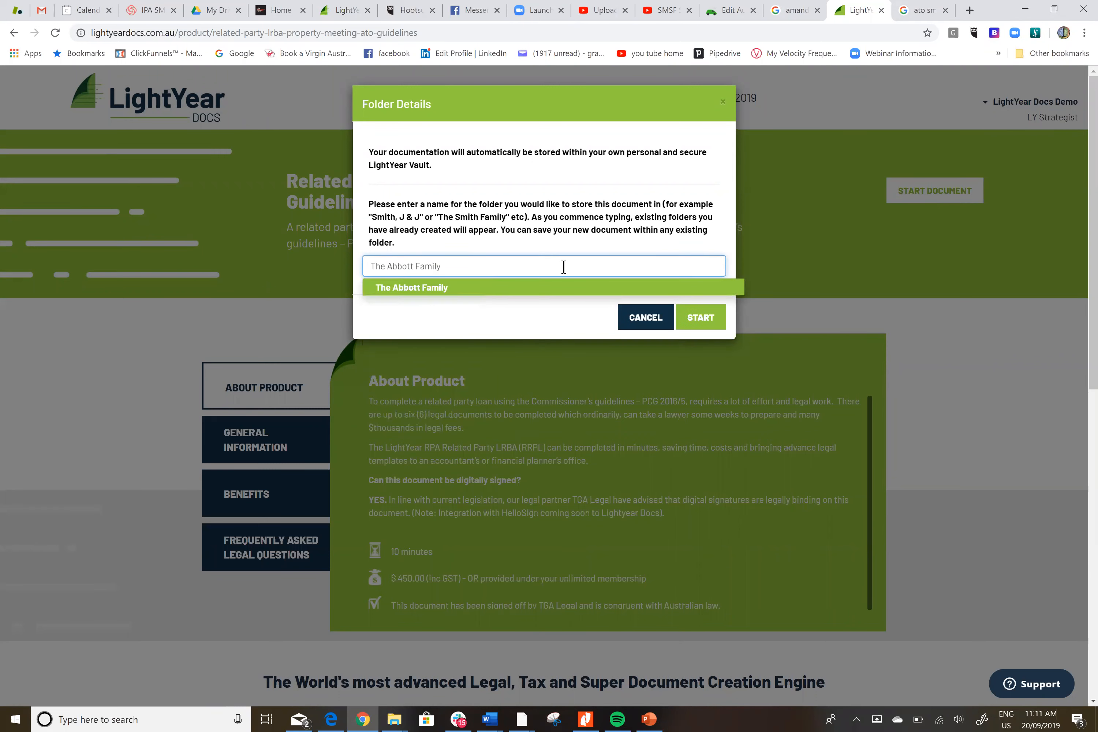
click(452, 286)
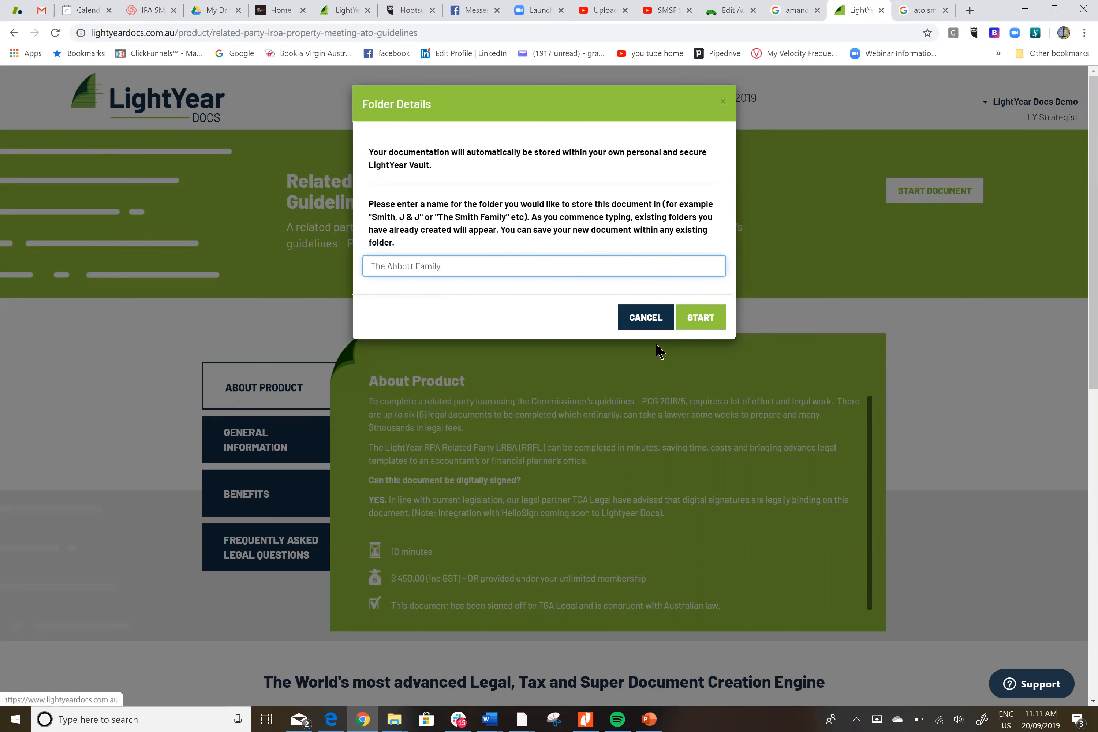
click(710, 316)
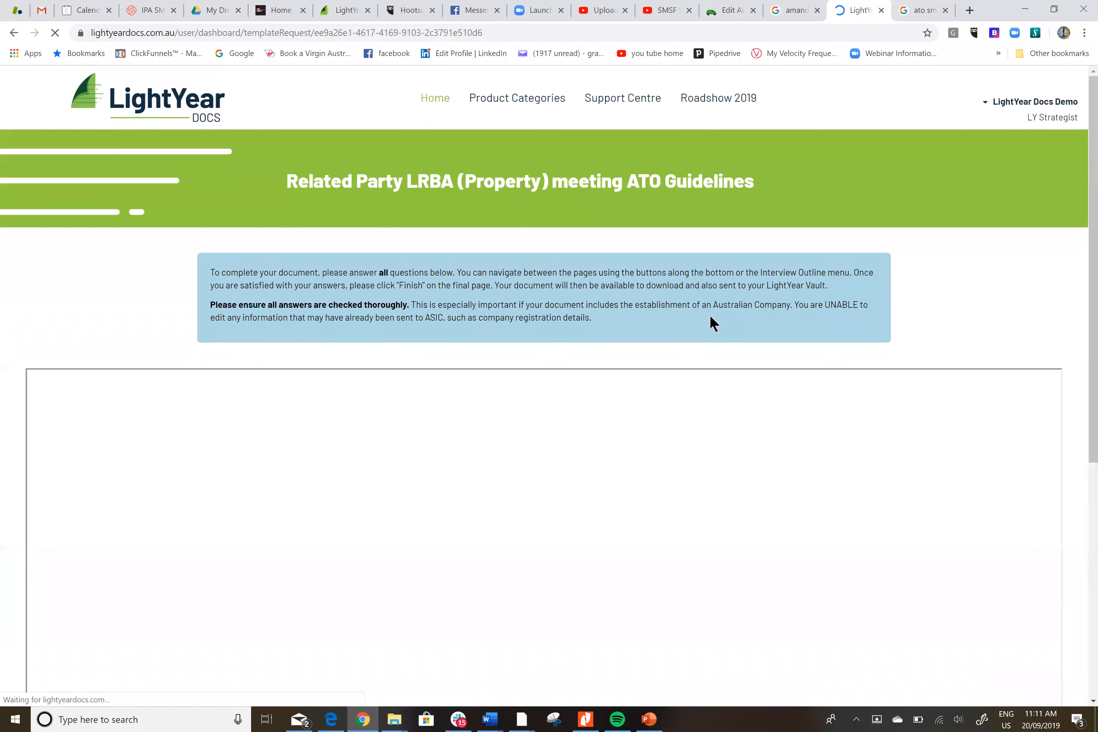
Enter The Smith Family Super Fund as the superannuation fund's full name and set its trustee to a company.
drag(1093, 156, 1094, 276)
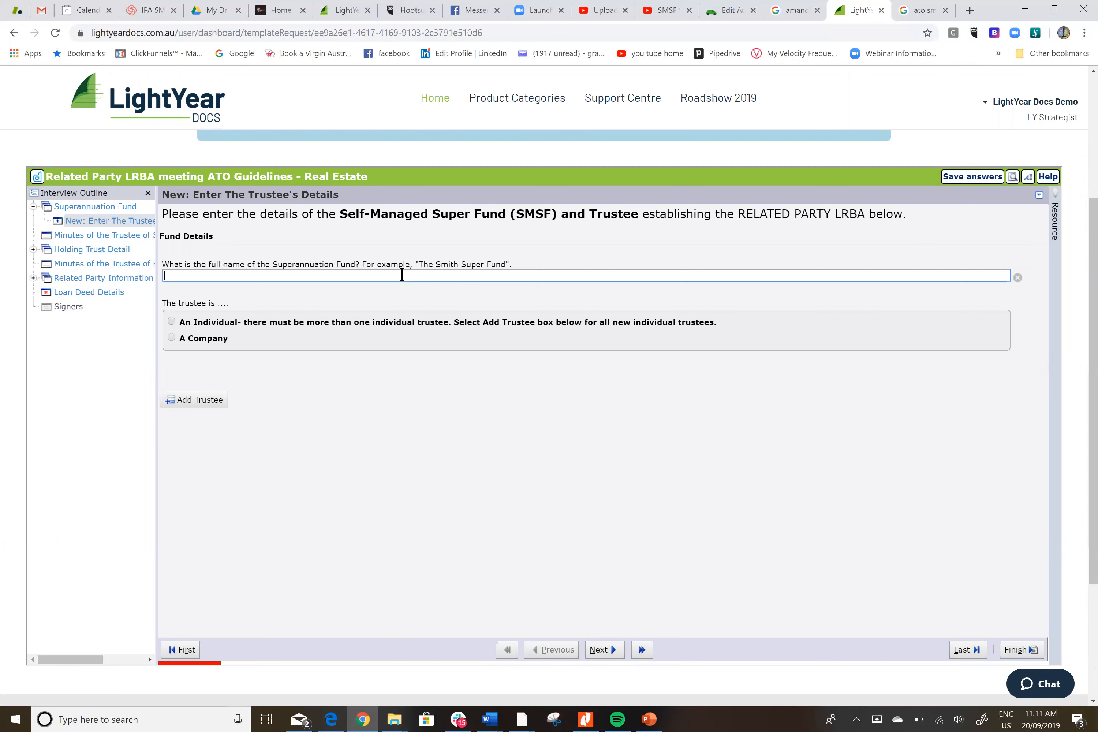
text(The SMith)
key(BackSpace)
key(BackSpace)
key(BackSpace)
key(BackSpace)
key(BackSpace)
text(mith Family Suepr)
key(BackSpace)
key(BackSpace)
text(per Fund)
click(172, 337)
Enter Smith Nominees as the trustee company's full name and fill in its ACN.
click(203, 406)
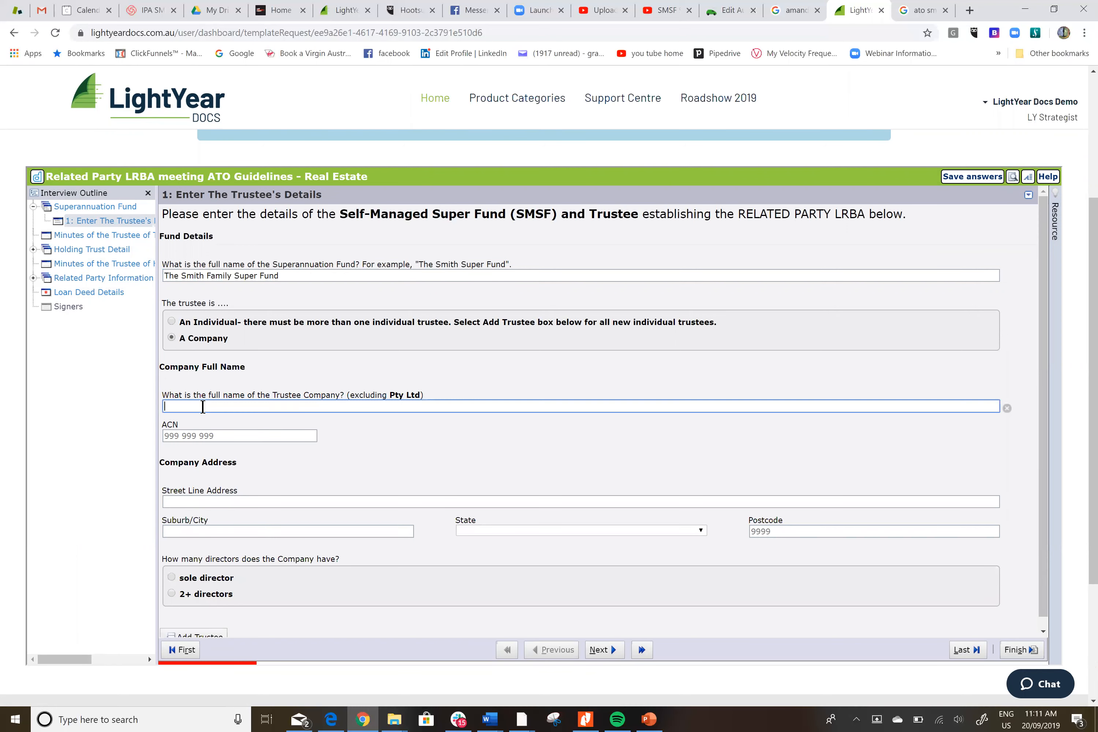
text(Smith Nomin)
key(BackSpace)
text(nees)
click(166, 435)
text(123 234 546)
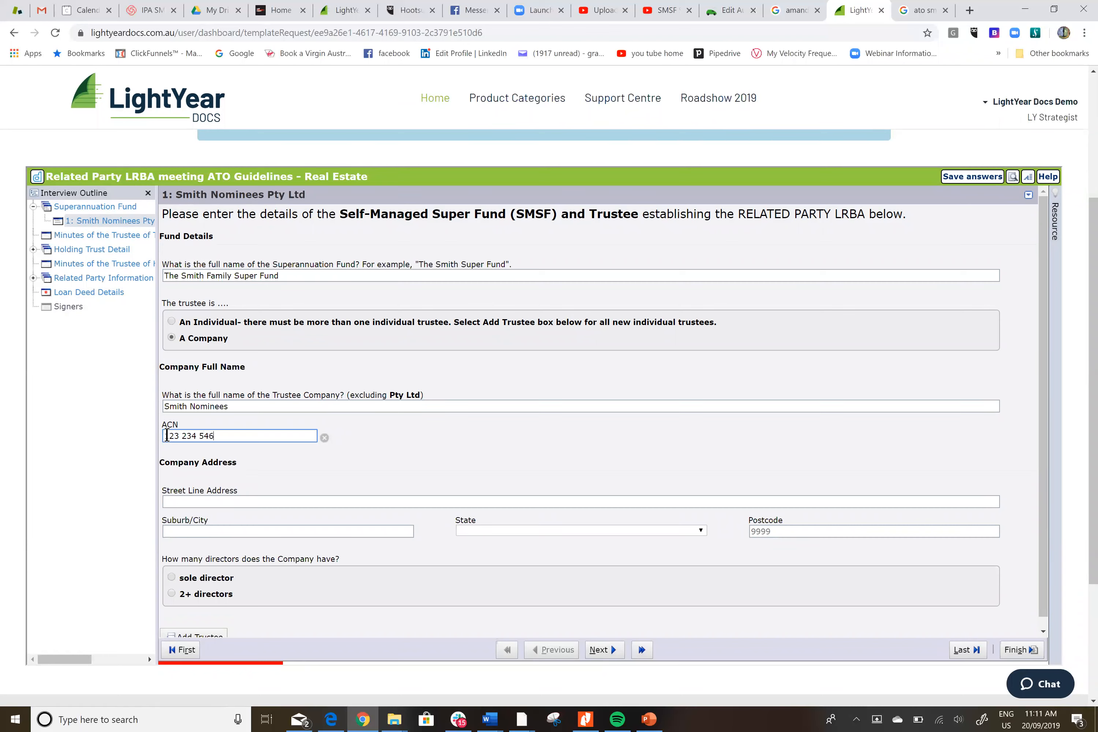
Fill in the trustee company's street address, suburb, state and postcode.
click(208, 500)
text(5 Sm)
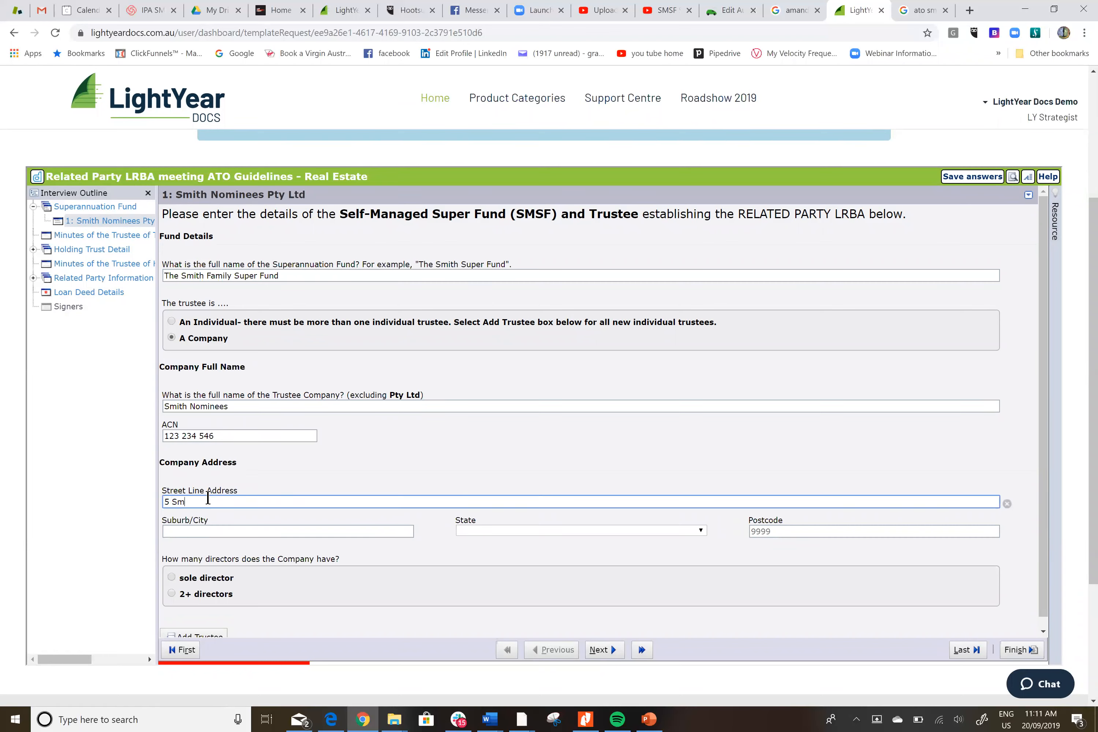
text(ith Street)
click(213, 531)
text(Sydney)
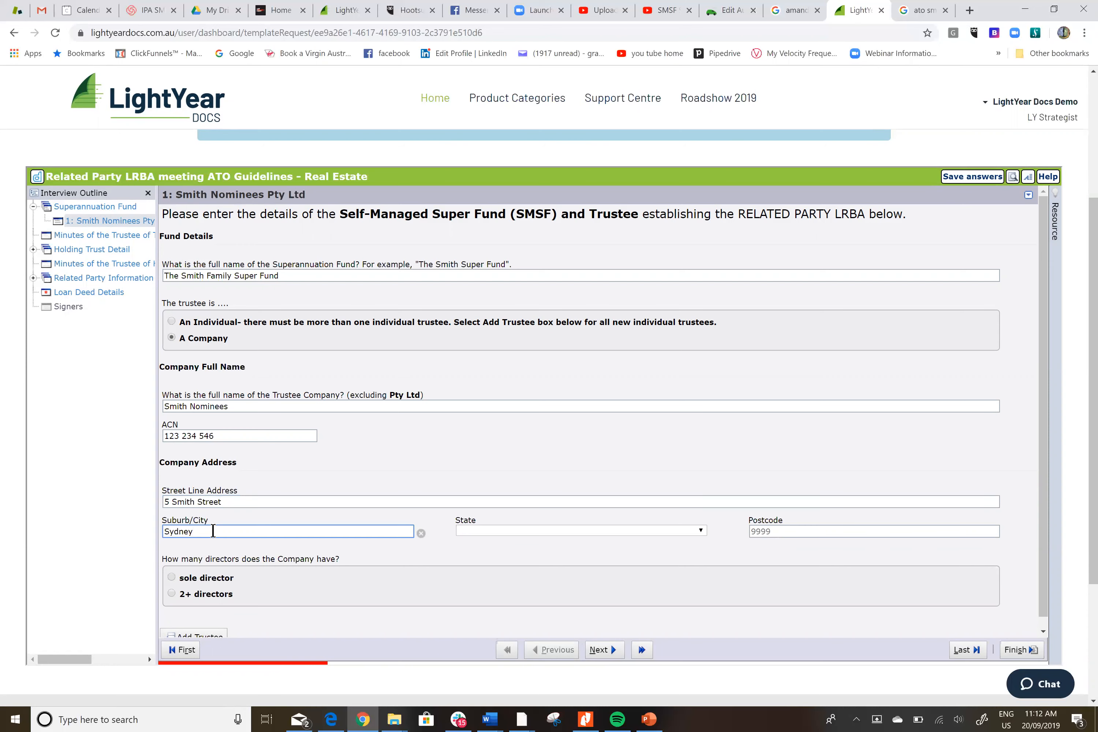
key(Tab)
key(n)
key(Tab)
text(2000)
Set the trustee company to 2+ directors, enter 2 as the number of directors and confirm it.
scroll(213, 531, down, 2)
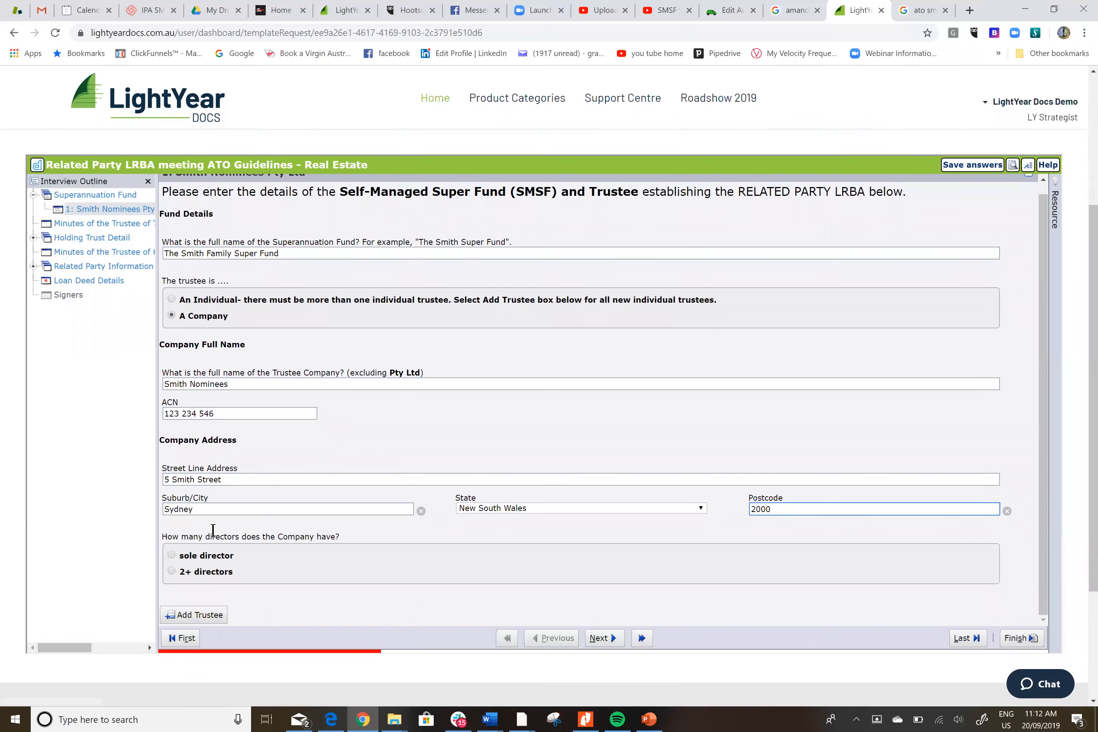
click(172, 529)
click(169, 570)
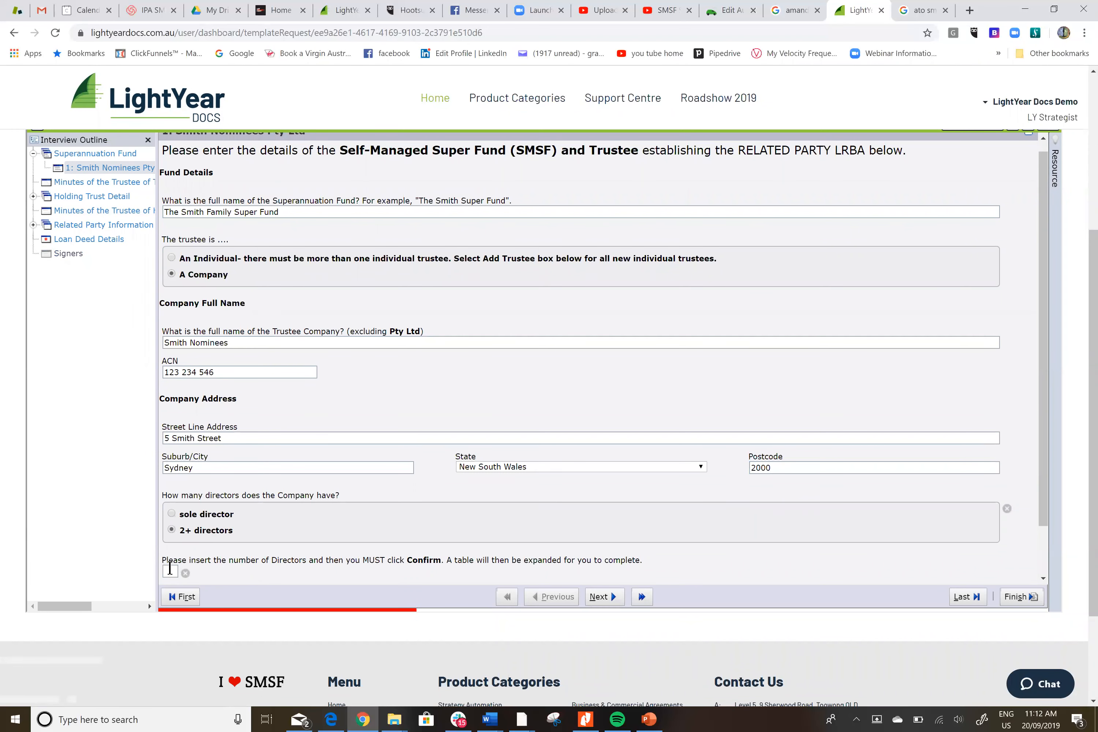
text(2)
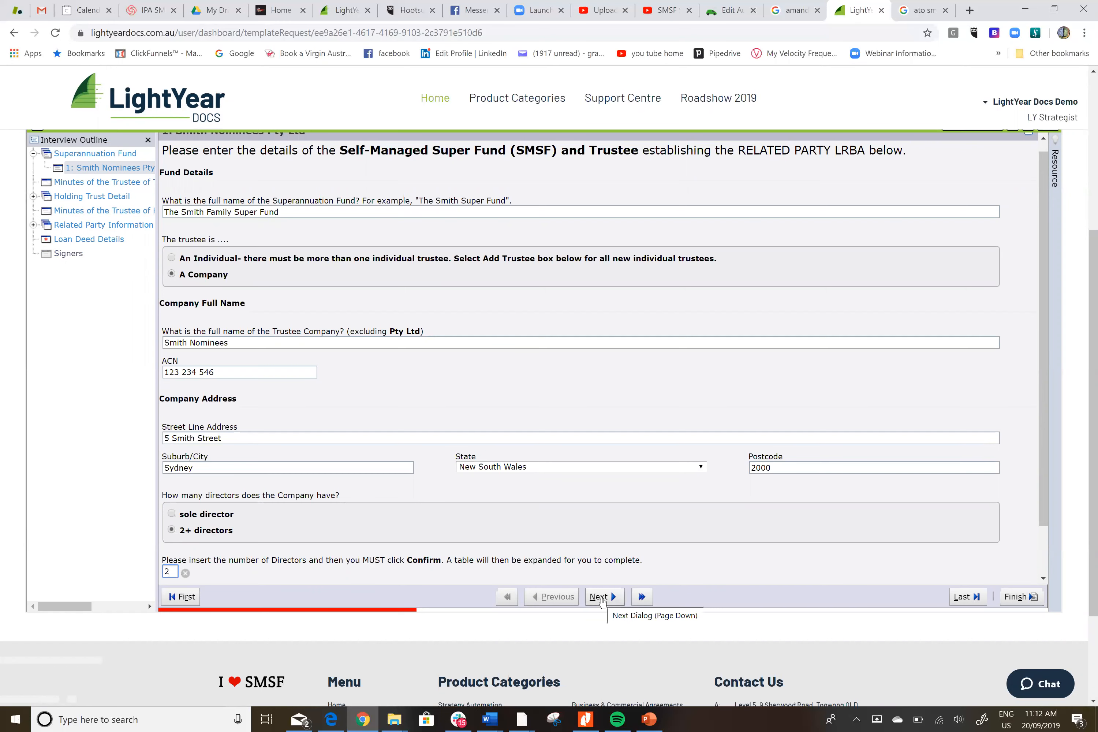
scroll(609, 557, down, 1)
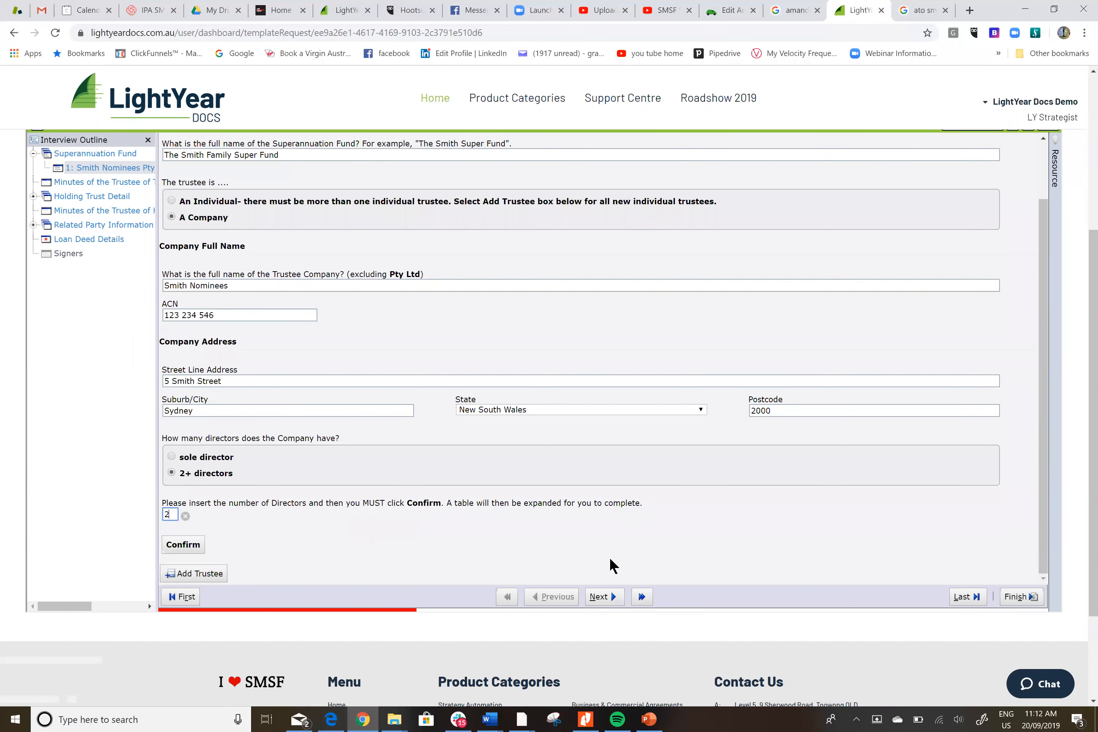
click(180, 546)
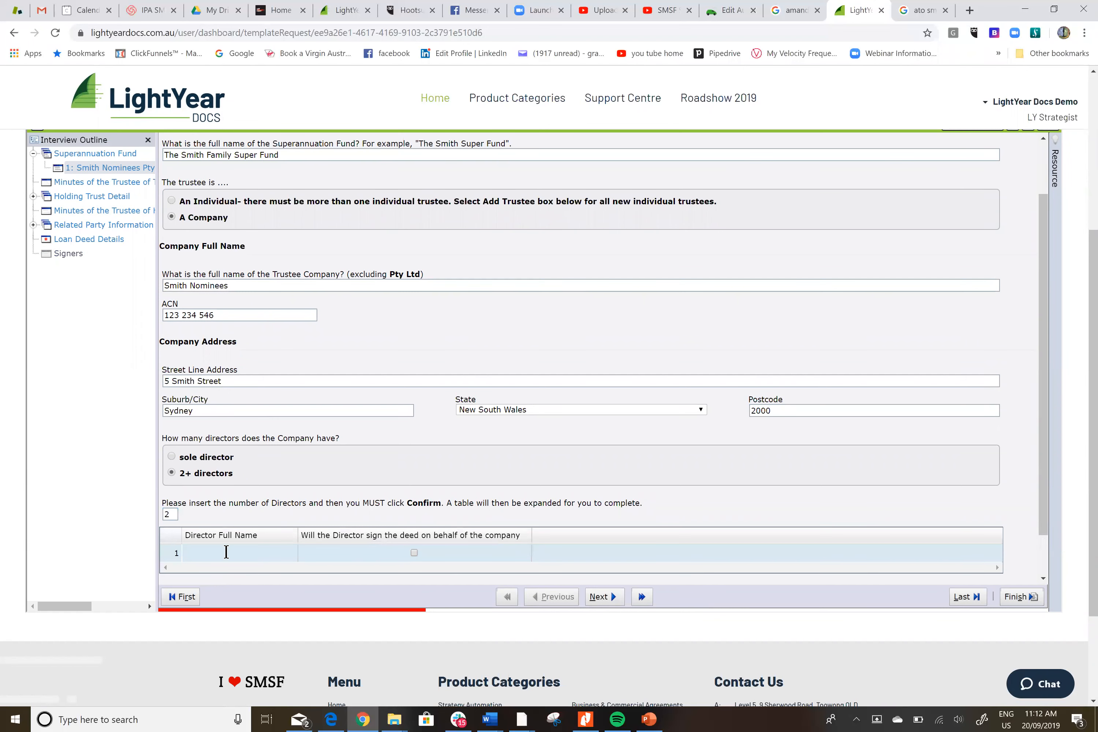
Enter both directors' full names, mark each as signing the deed for the company, and continue to the fund trustee's meeting minutes.
click(229, 554)
text(John Smith)
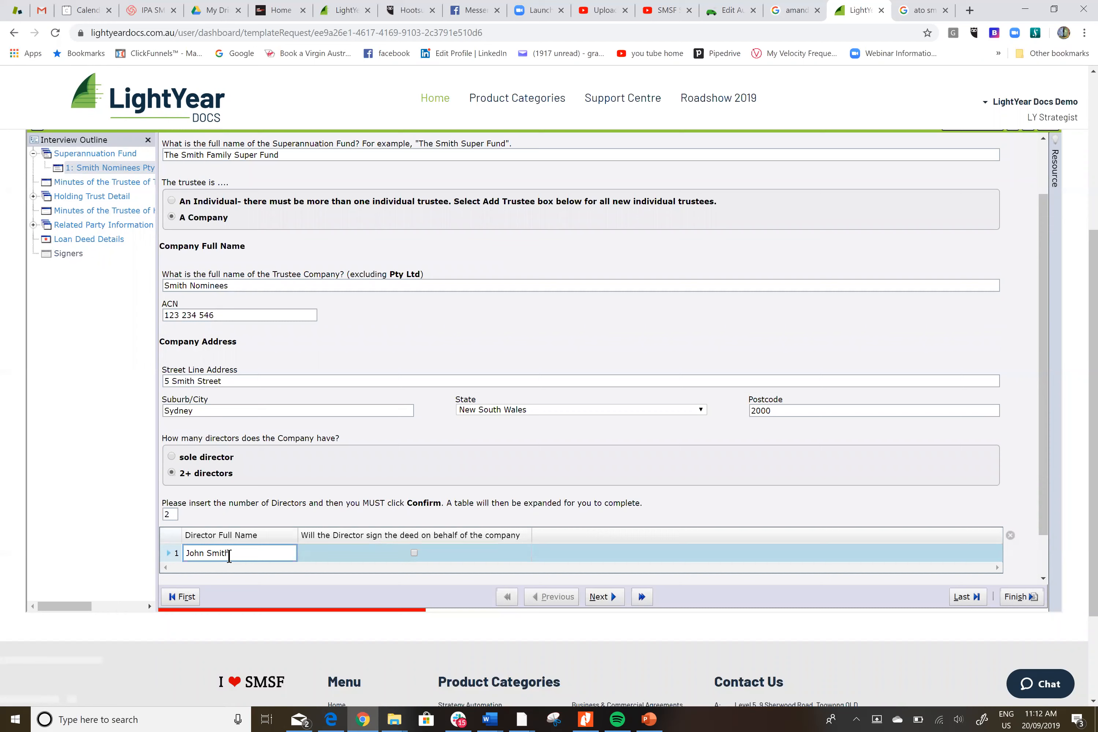
key(Return)
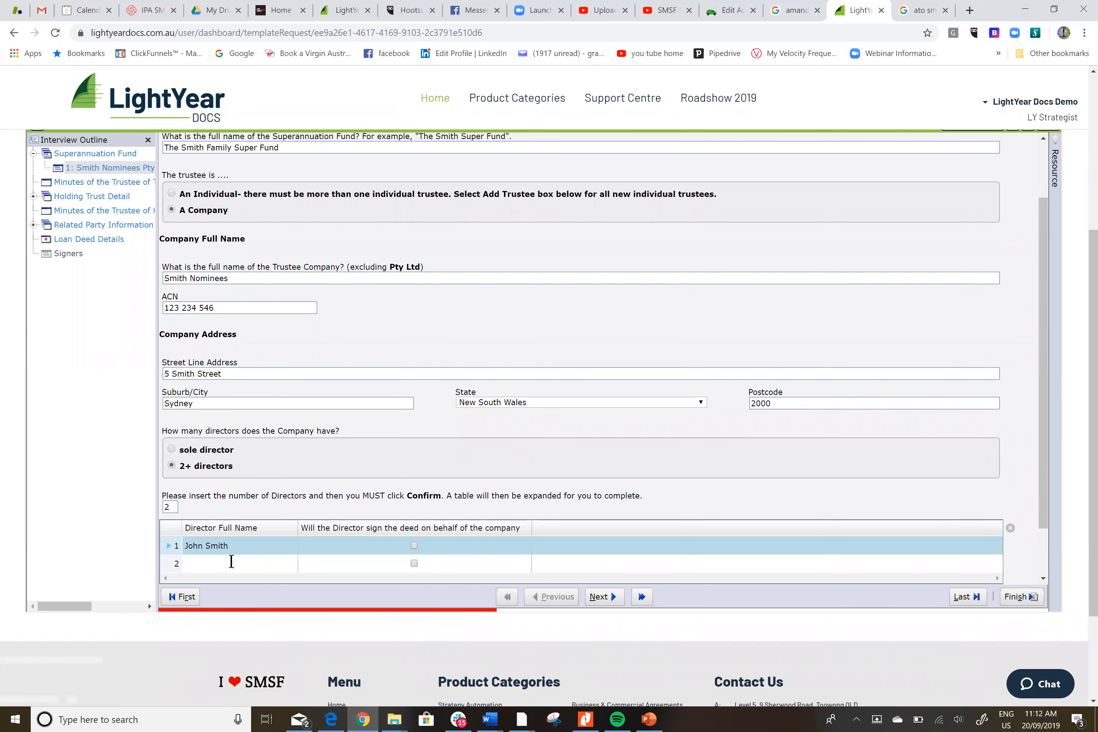
click(232, 562)
text(Judy Smith)
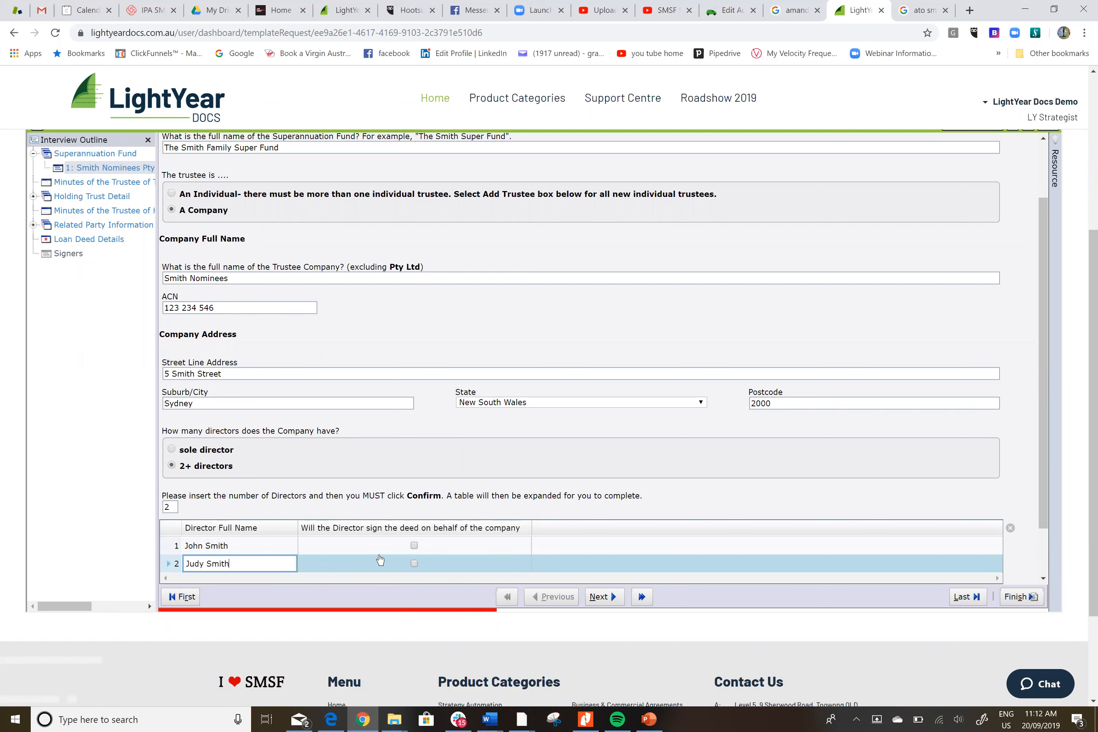
click(415, 544)
click(415, 563)
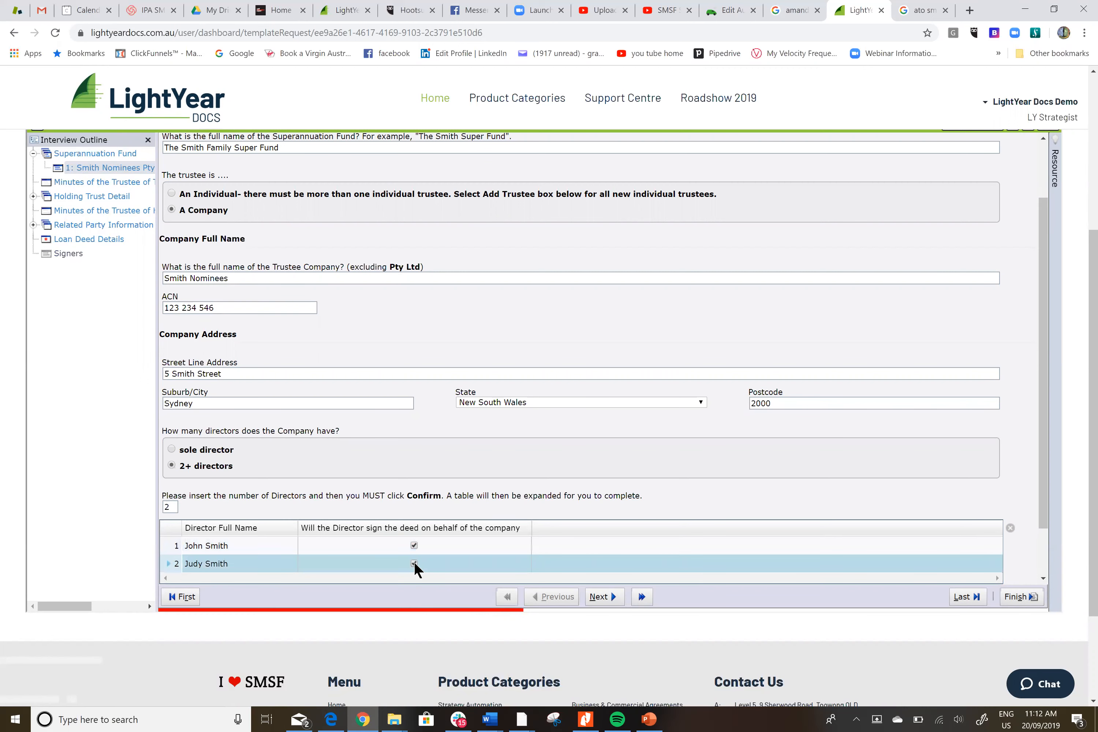
click(611, 598)
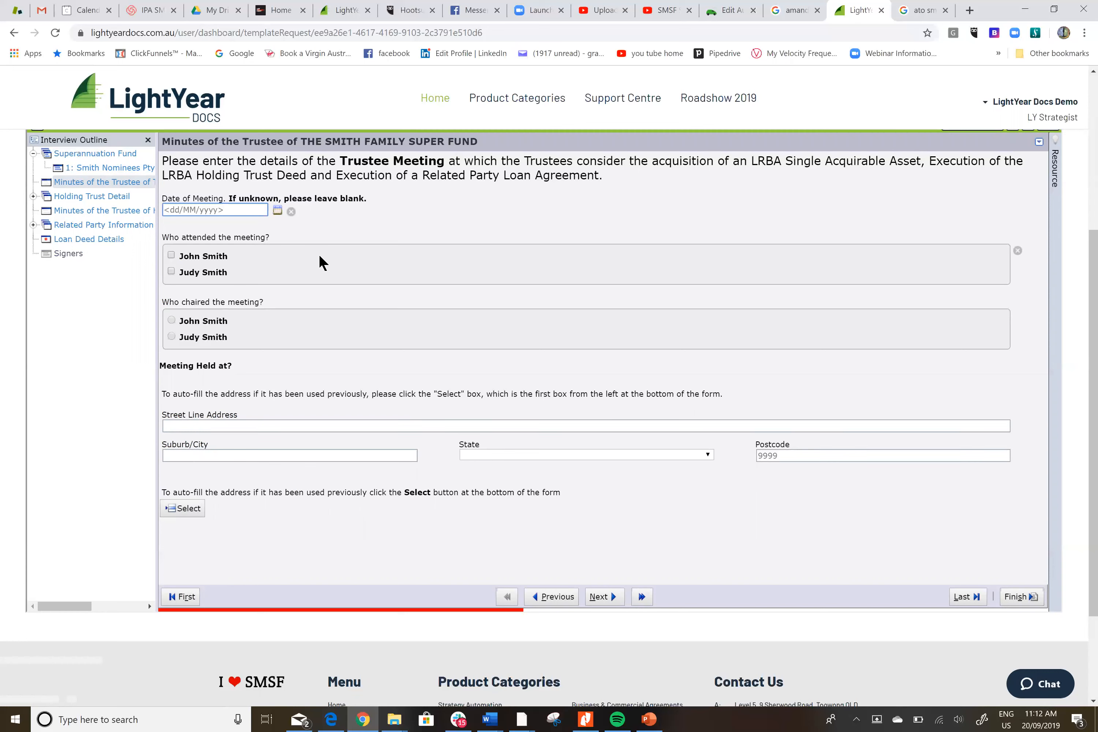
Mark both directors as attending the fund trustee's meeting and the first director as its chair, leaving the meeting date blank.
click(171, 256)
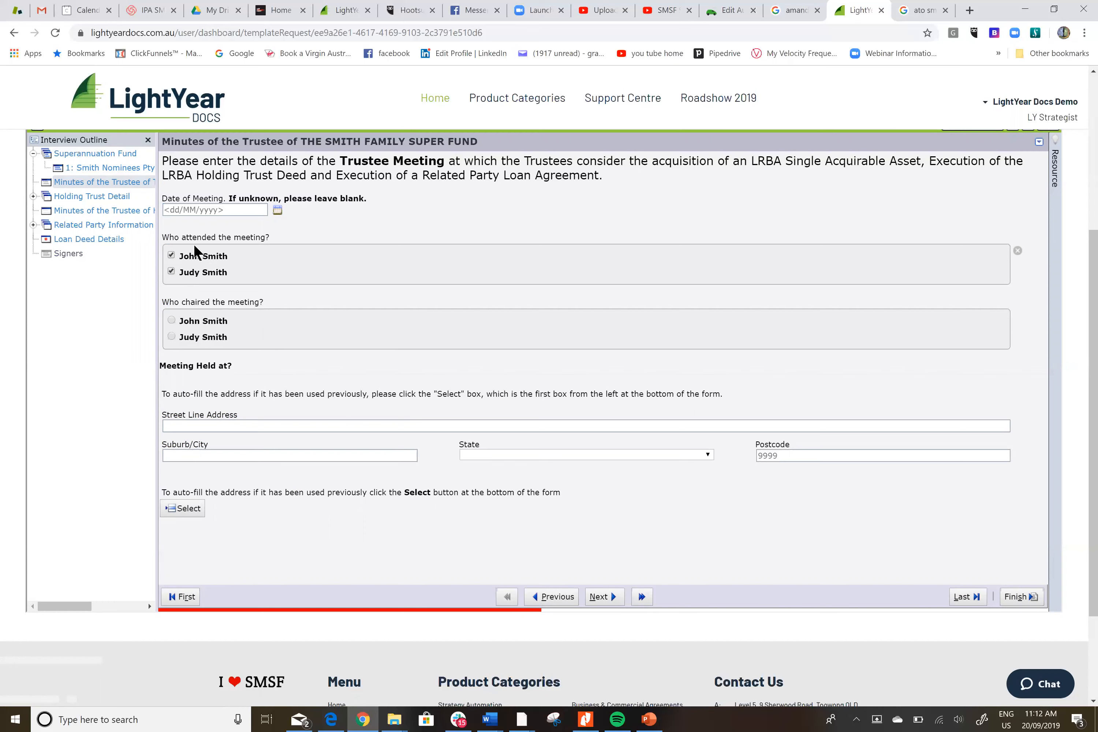
click(277, 212)
click(279, 213)
click(279, 213)
click(321, 230)
click(172, 323)
Auto-fill the meeting address from the previously used answers and continue to the holding trust details.
click(189, 510)
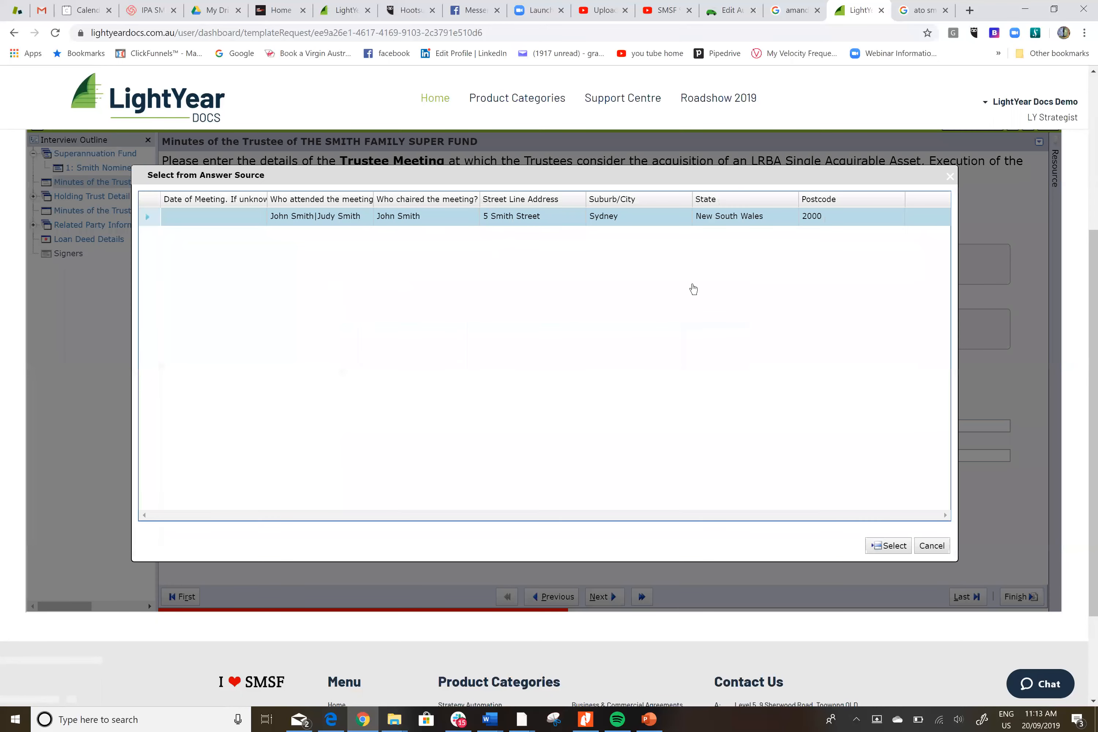
click(888, 545)
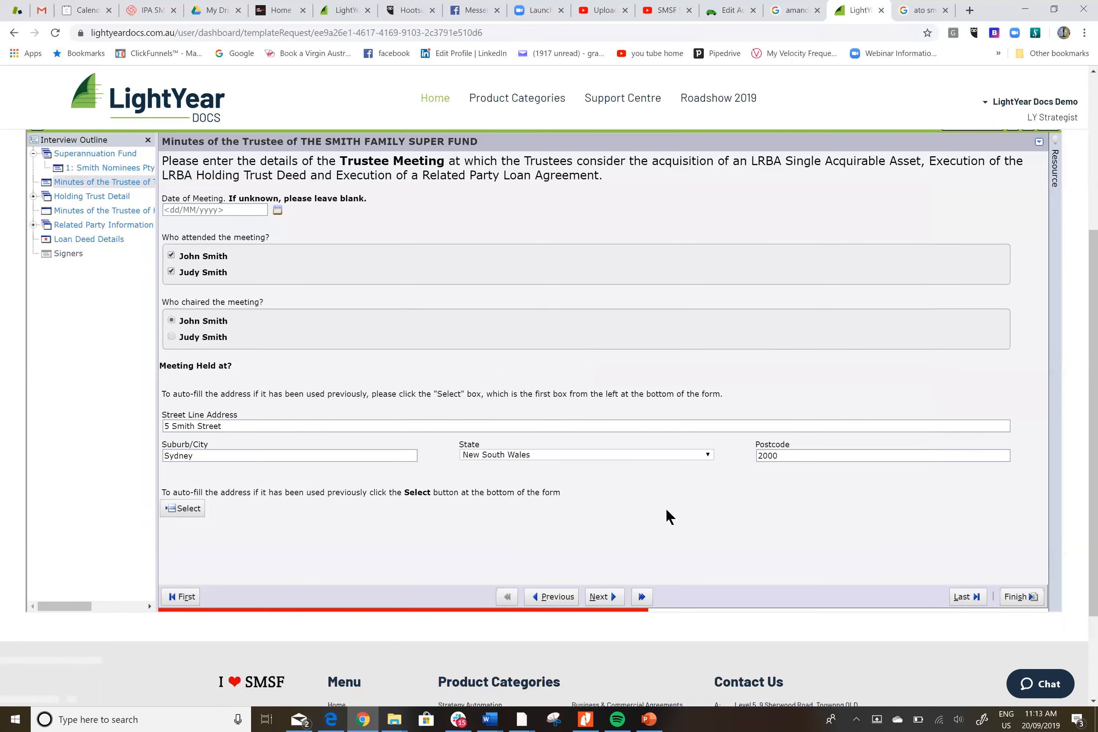
click(607, 597)
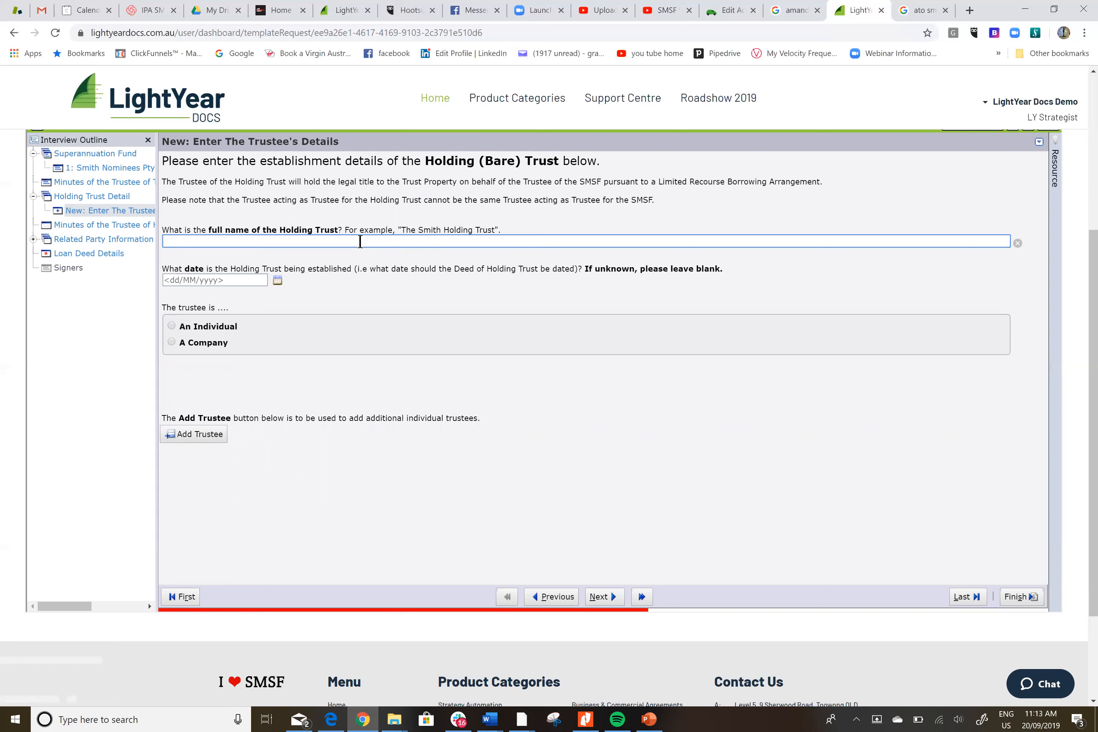
Name the holding trust The Smith Property Bare Trust and enter an individual trustee's first and last name.
text(The Smith Property Bare Trust)
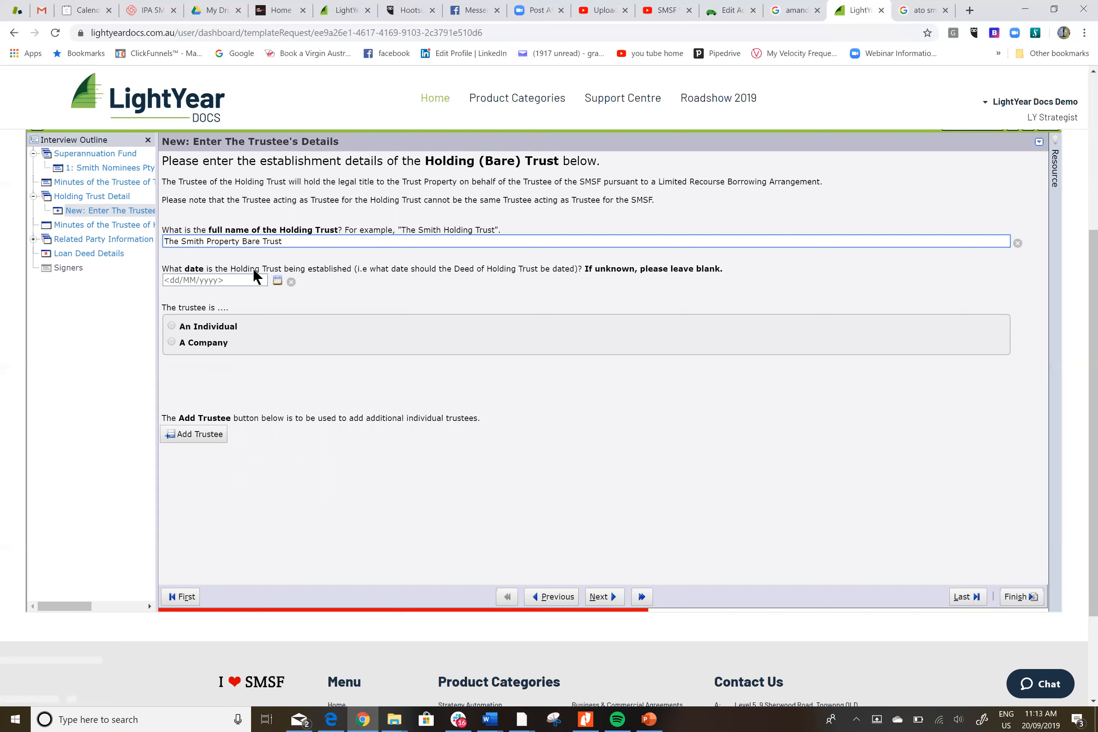
click(172, 326)
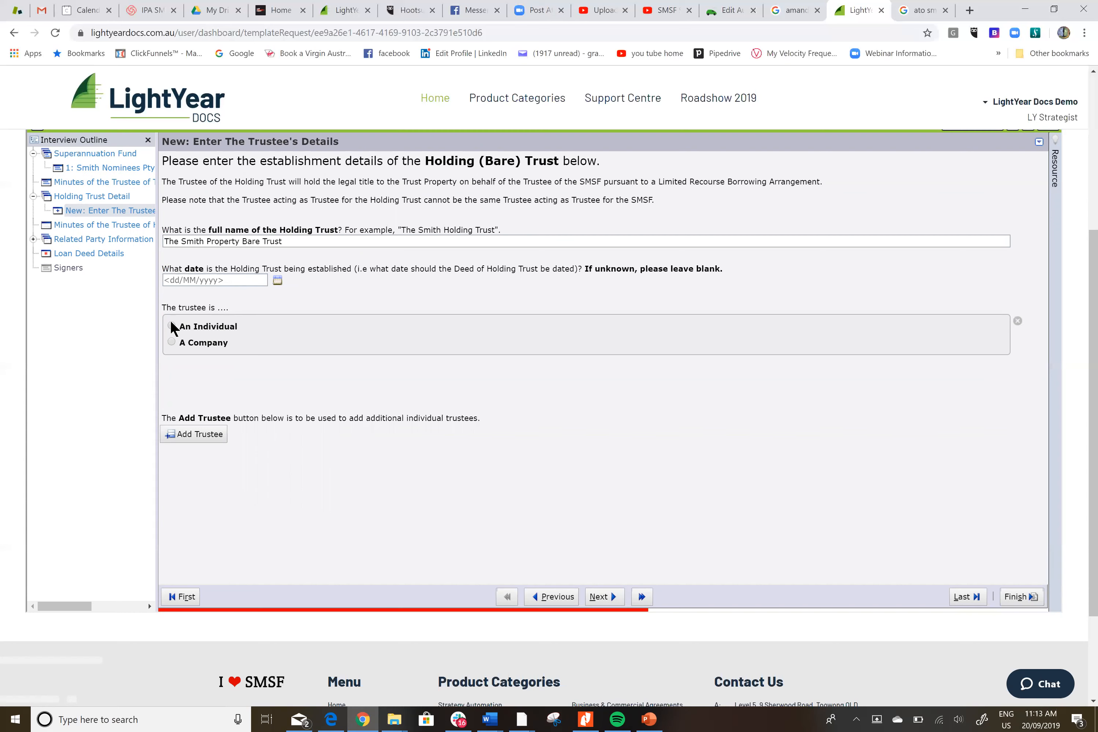
click(234, 409)
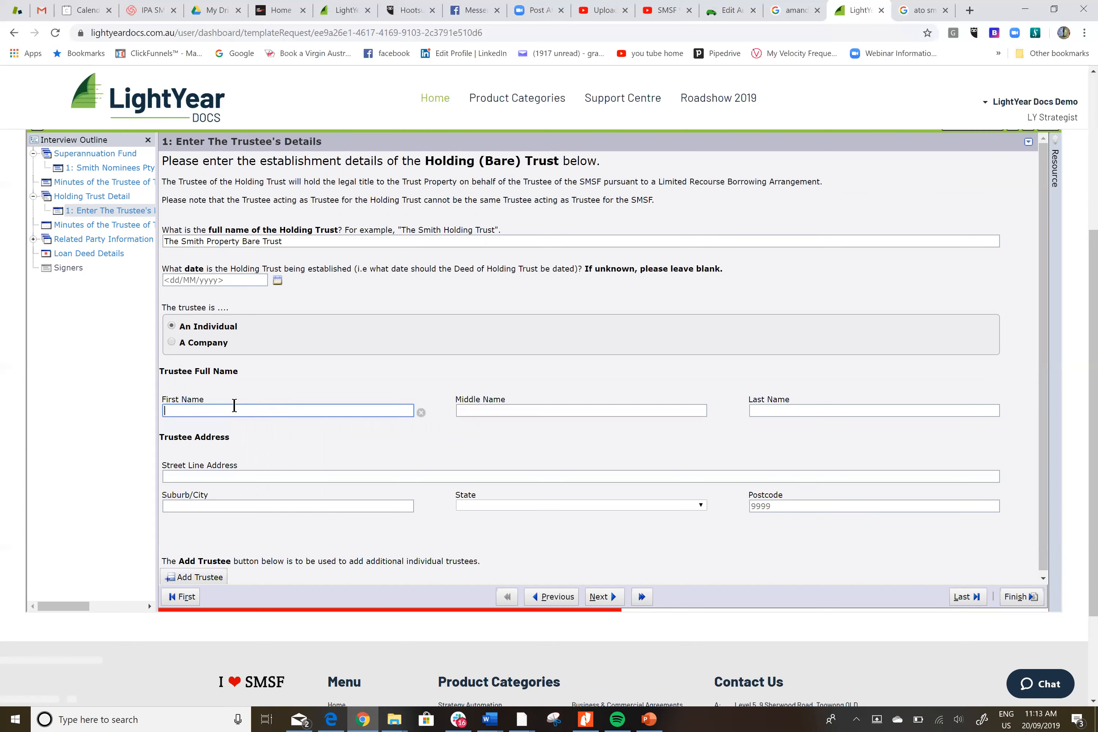
text(John)
key(Tab)
key(Tab)
text(Smith)
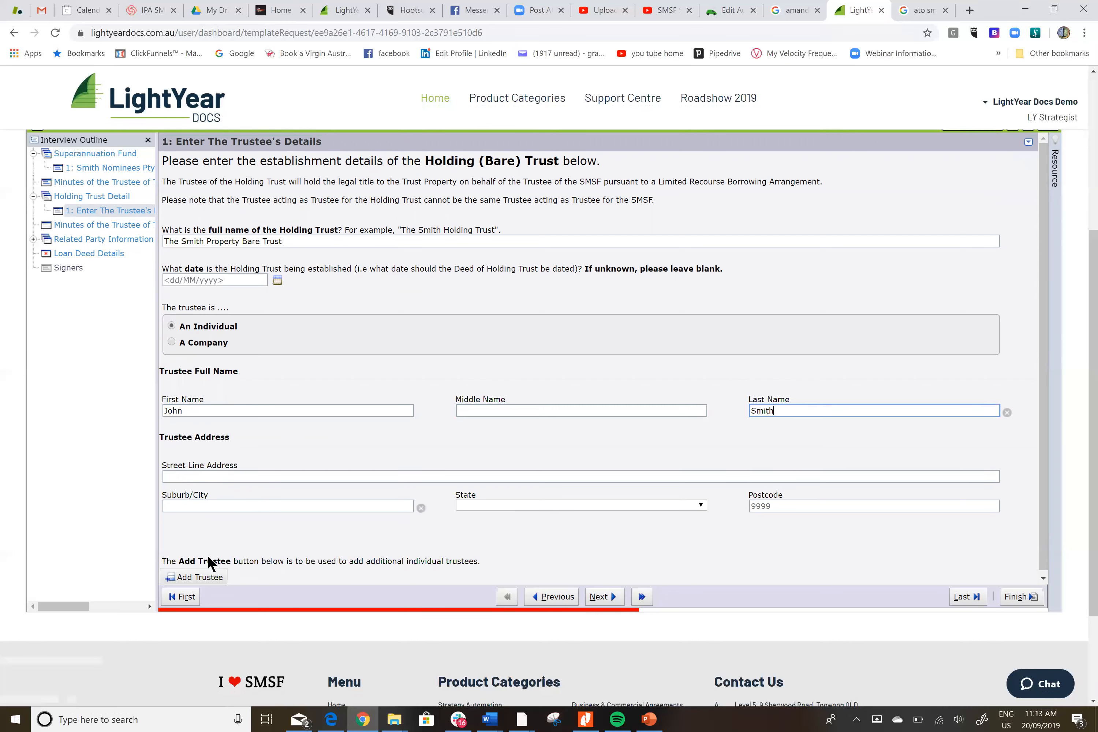
Fill in the individual trustee's street address, suburb, state and postcode, and continue to the bare trust's meeting minutes.
click(220, 474)
text(5 Smith )
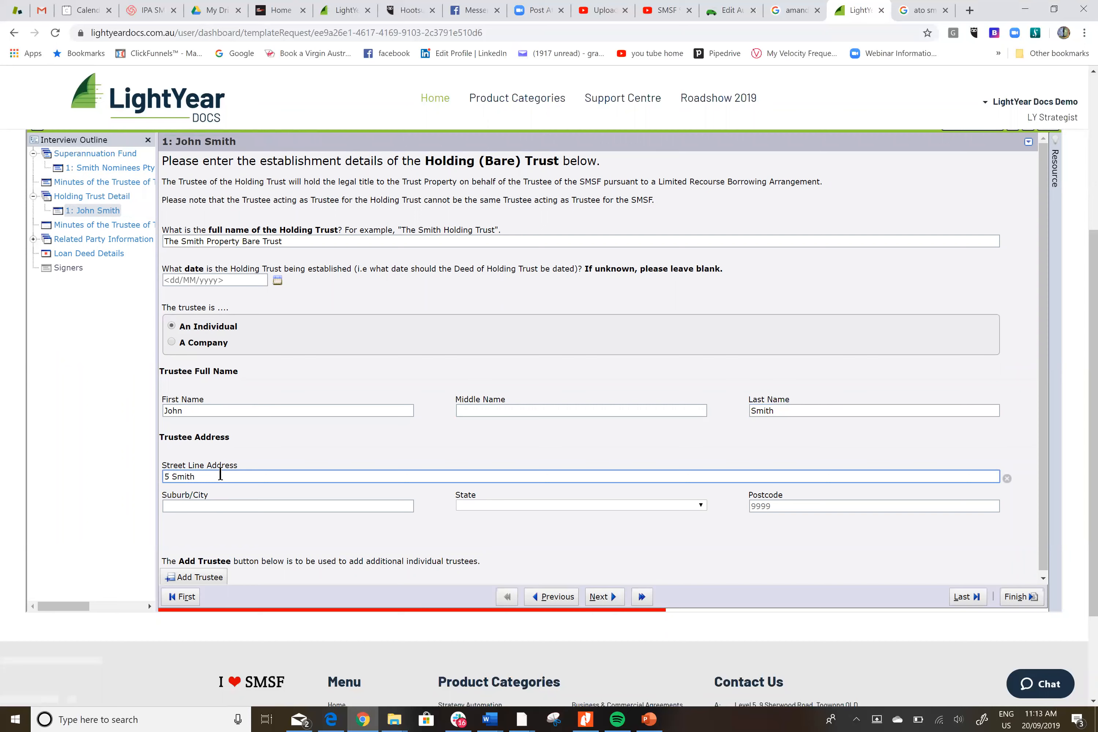
text(Street)
click(216, 504)
text(Sydney)
key(Tab)
key(n)
key(Tab)
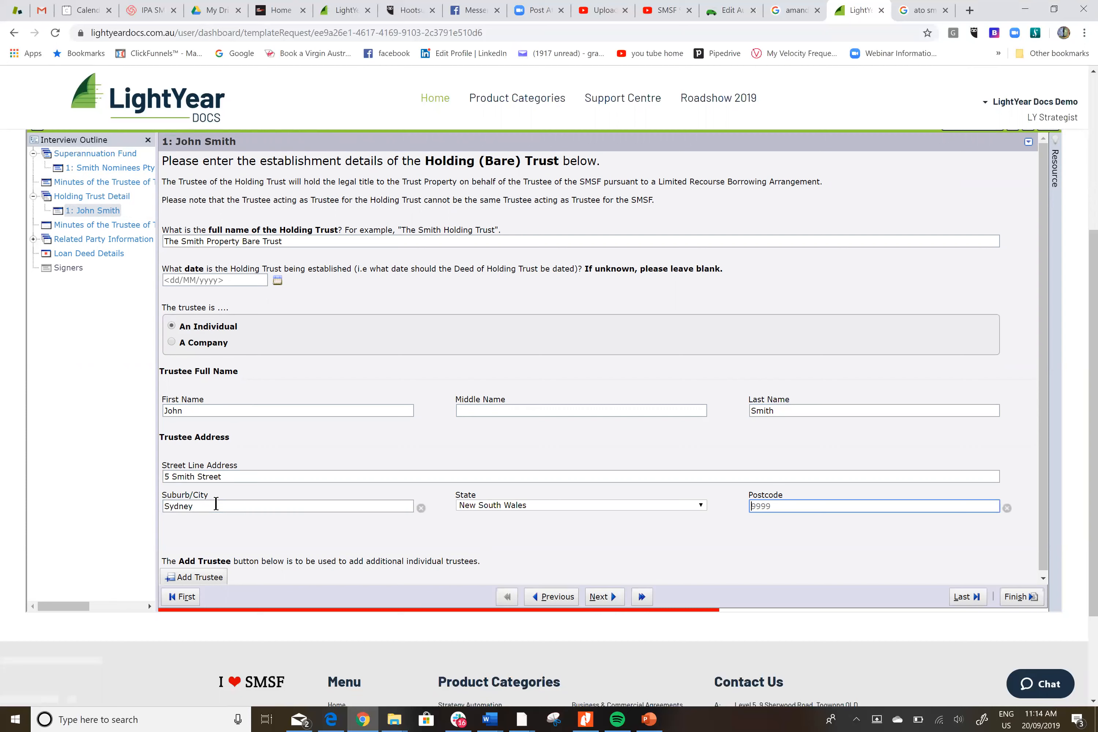
text(2000)
click(601, 598)
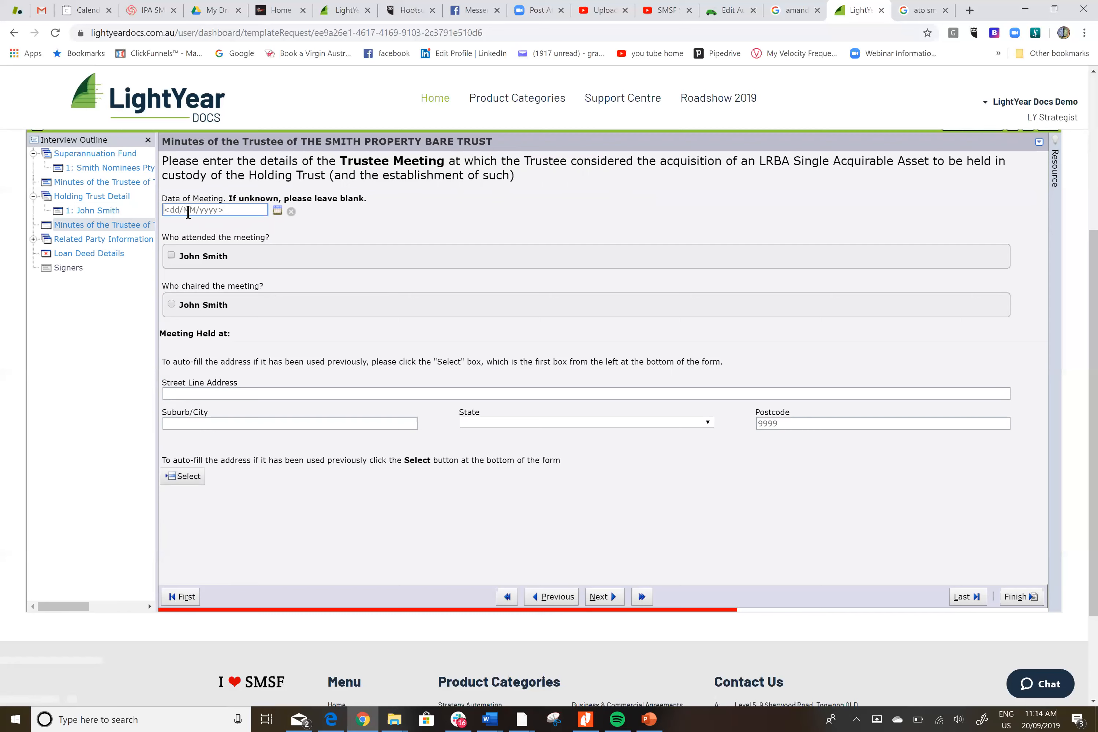
Mark the bare trust's individual trustee as both attendee and chair of the trustee meeting.
click(172, 254)
click(171, 304)
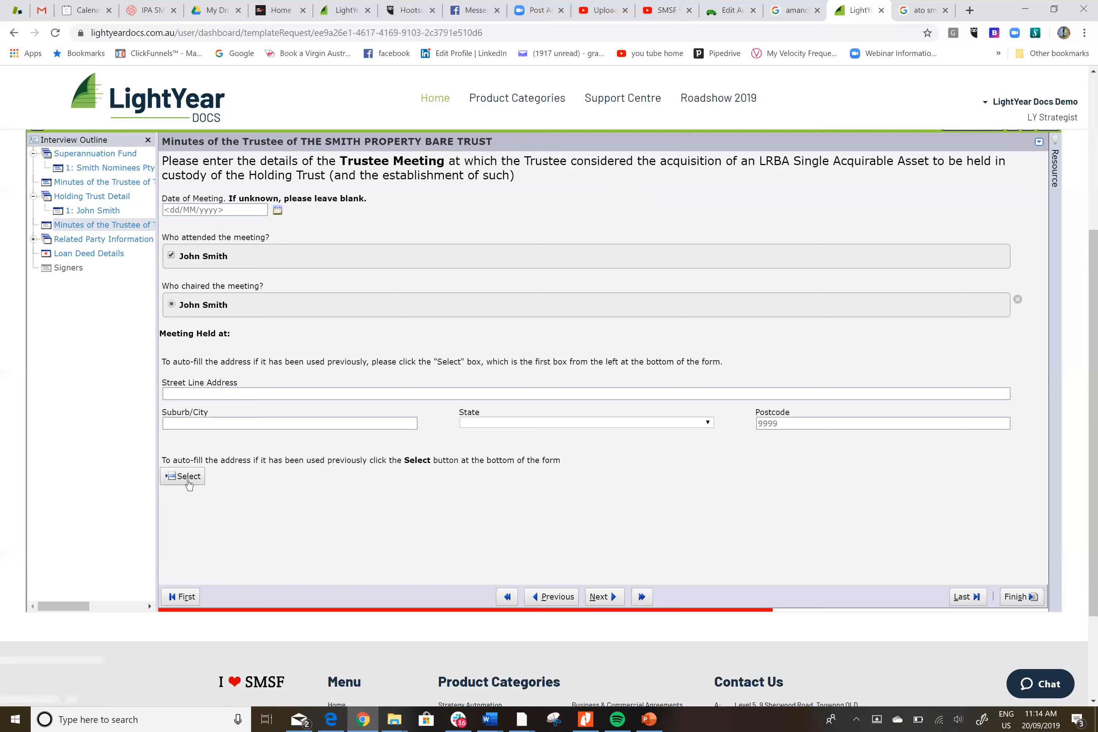
Auto-fill the bare trust's meeting address from the previously used answers and continue to the related party lender details.
click(188, 481)
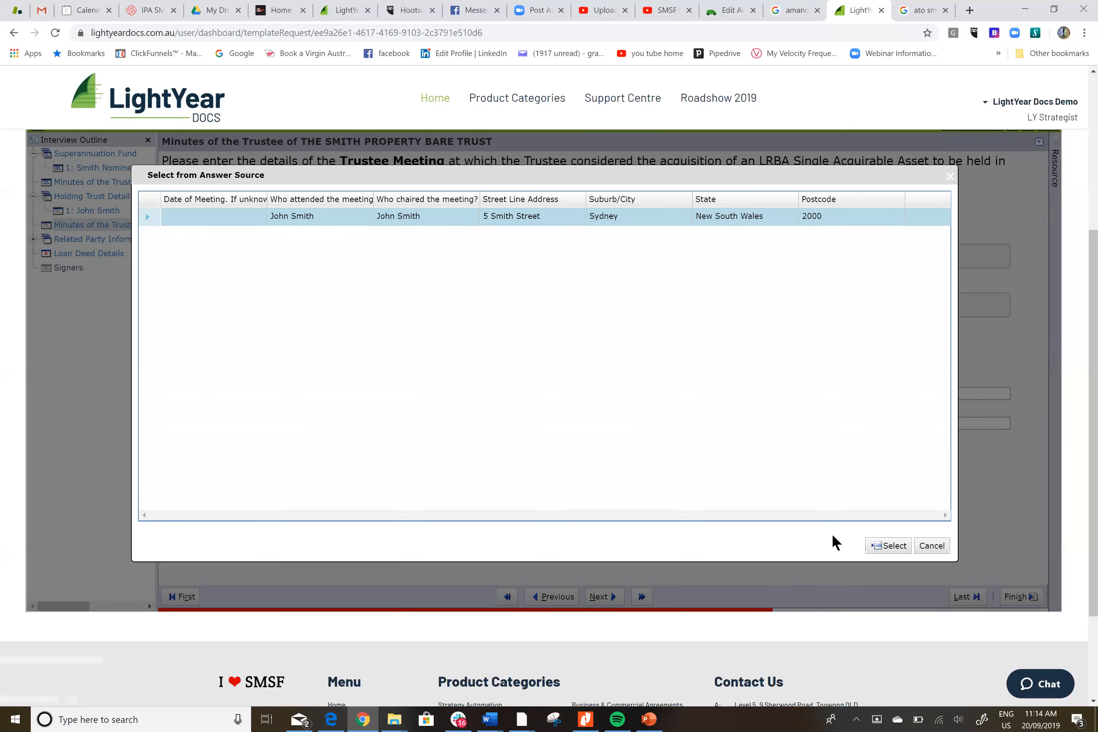
click(894, 546)
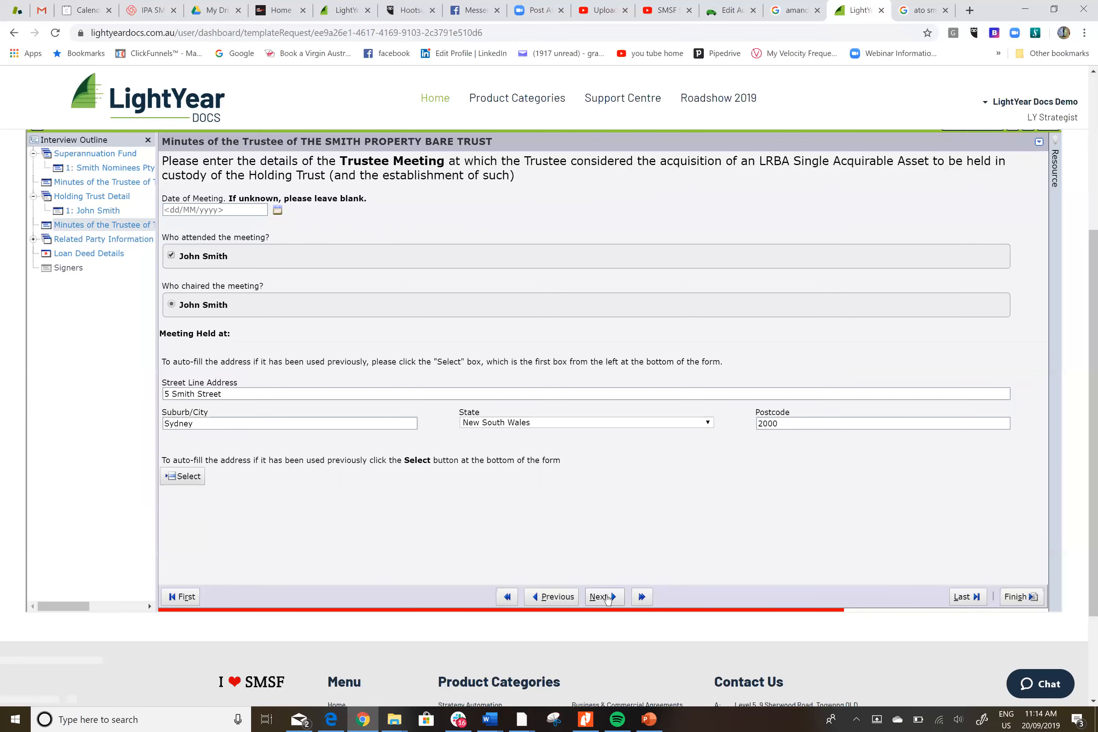
click(605, 596)
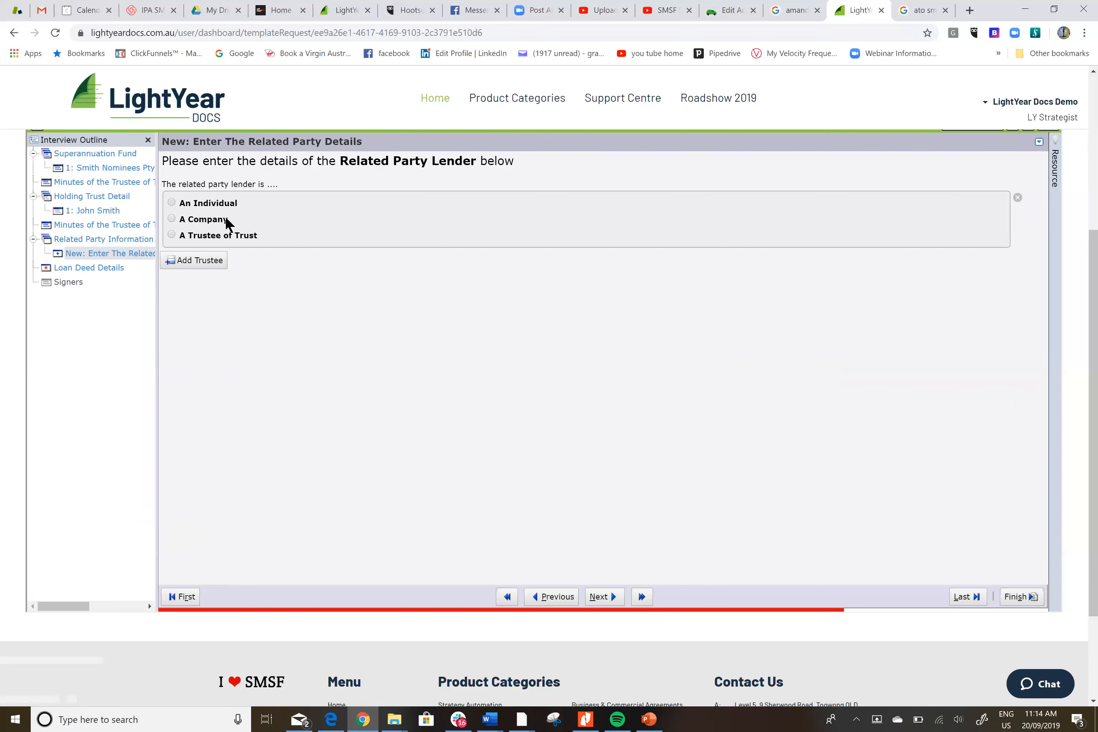
Set the related party lender as an individual and enter the lender's first and last name.
click(172, 203)
click(301, 300)
text(JOhn)
key(Tab)
click(282, 300)
key(BackSpace)
text(ohn)
key(Tab)
key(Tab)
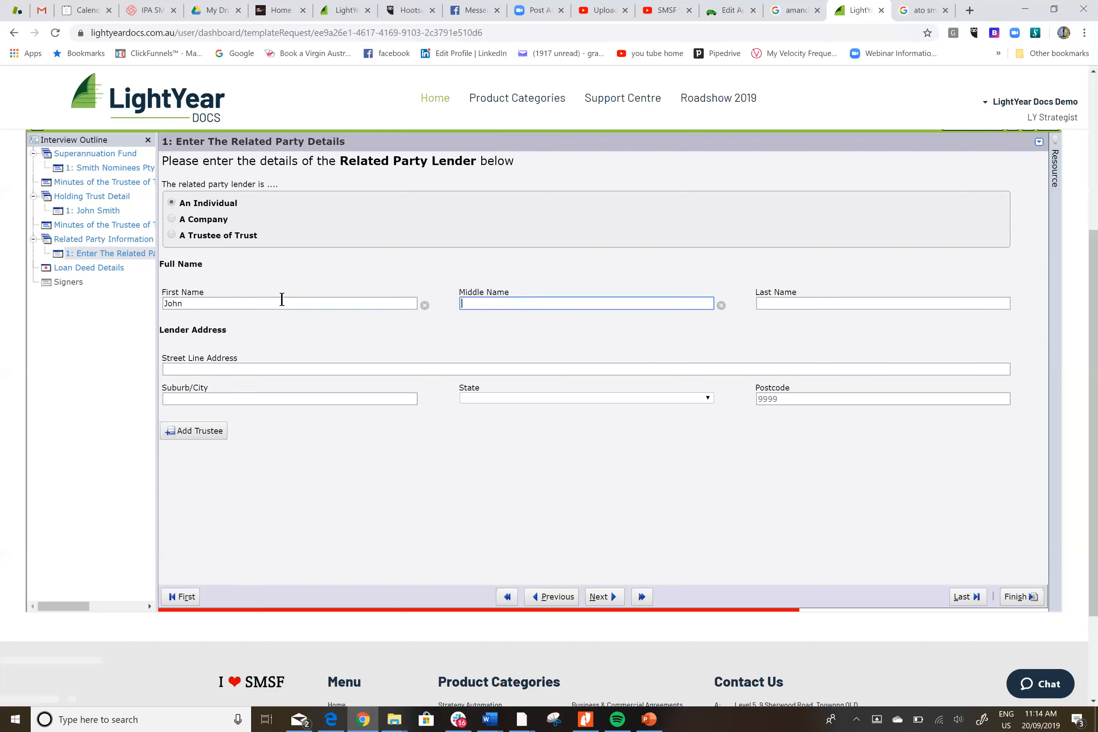
text(Smith)
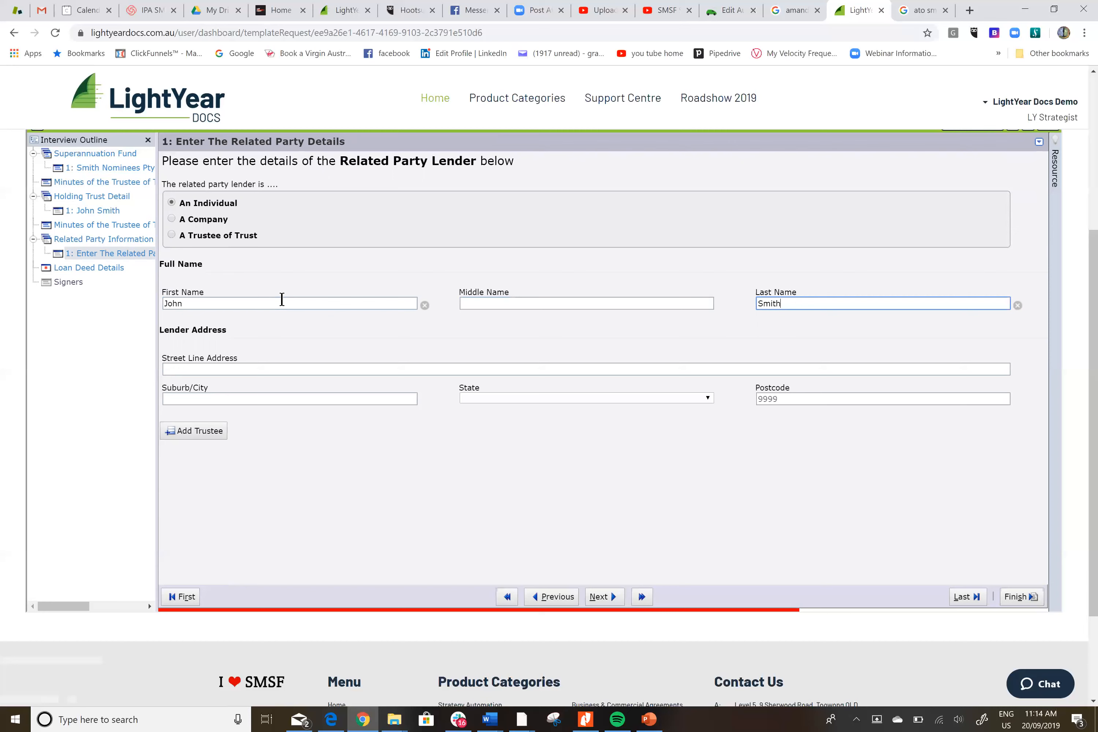
Fill in the lender's street address, suburb, state and postcode, and continue to the loan deed details.
key(Tab)
text(5 )
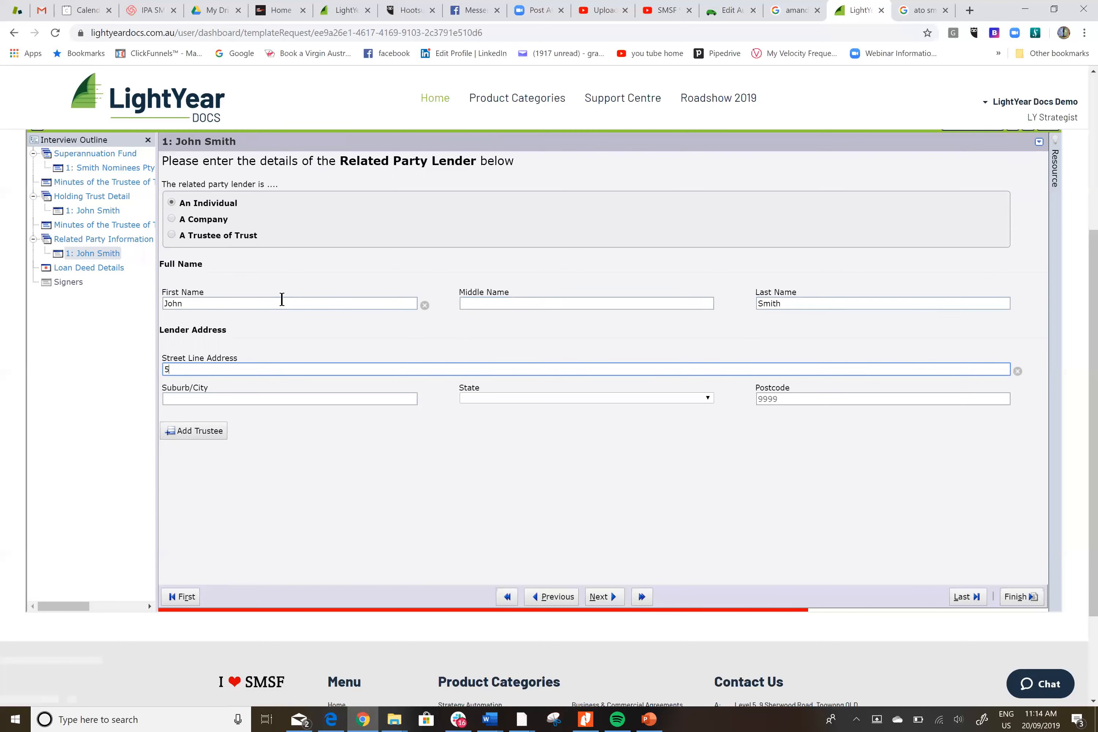
text(Smith Street)
key(Tab)
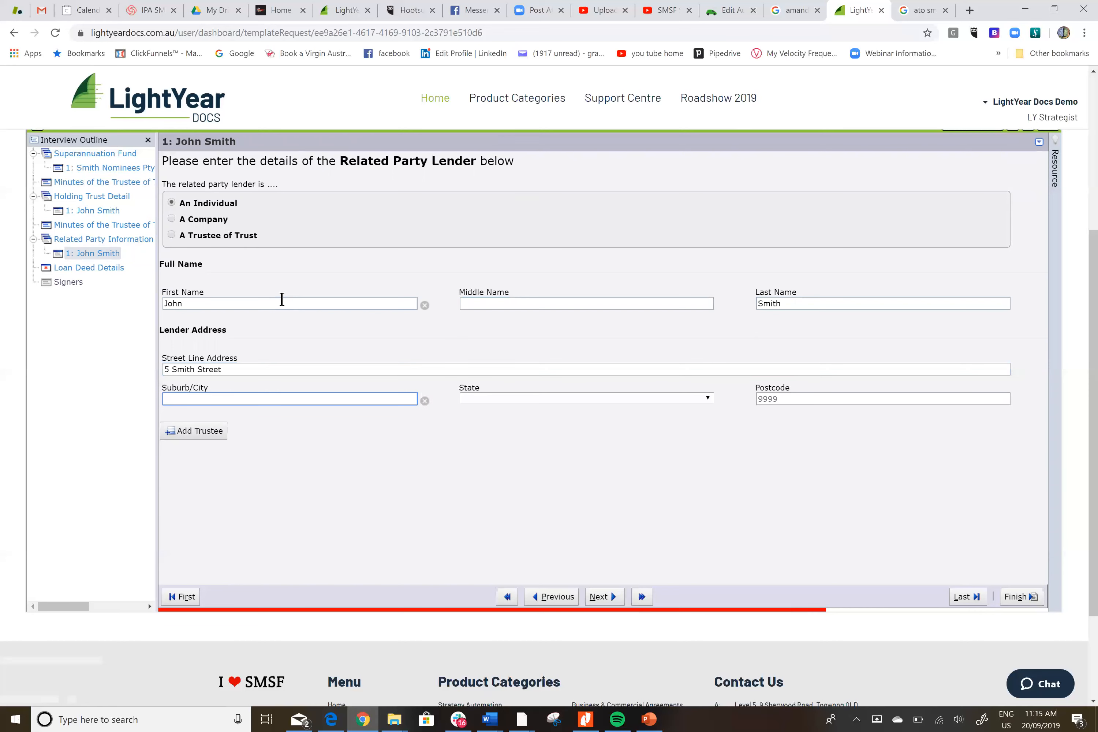
text(Sydney)
key(Tab)
key(n)
key(Tab)
text(2000)
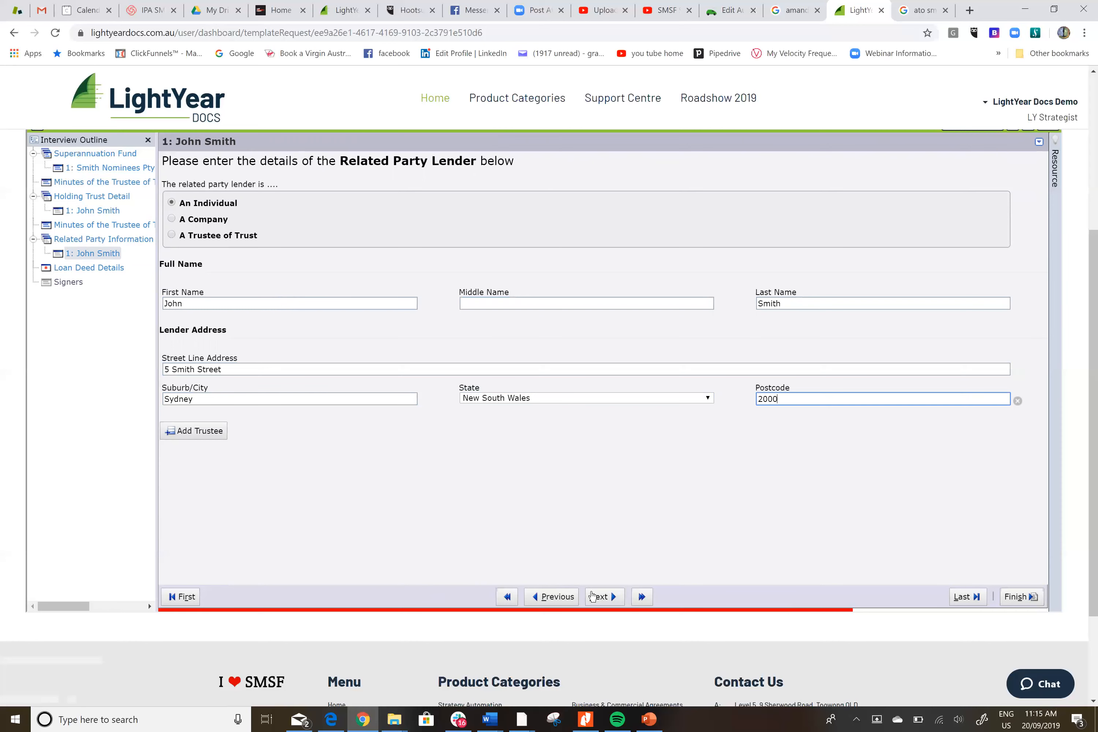
click(598, 598)
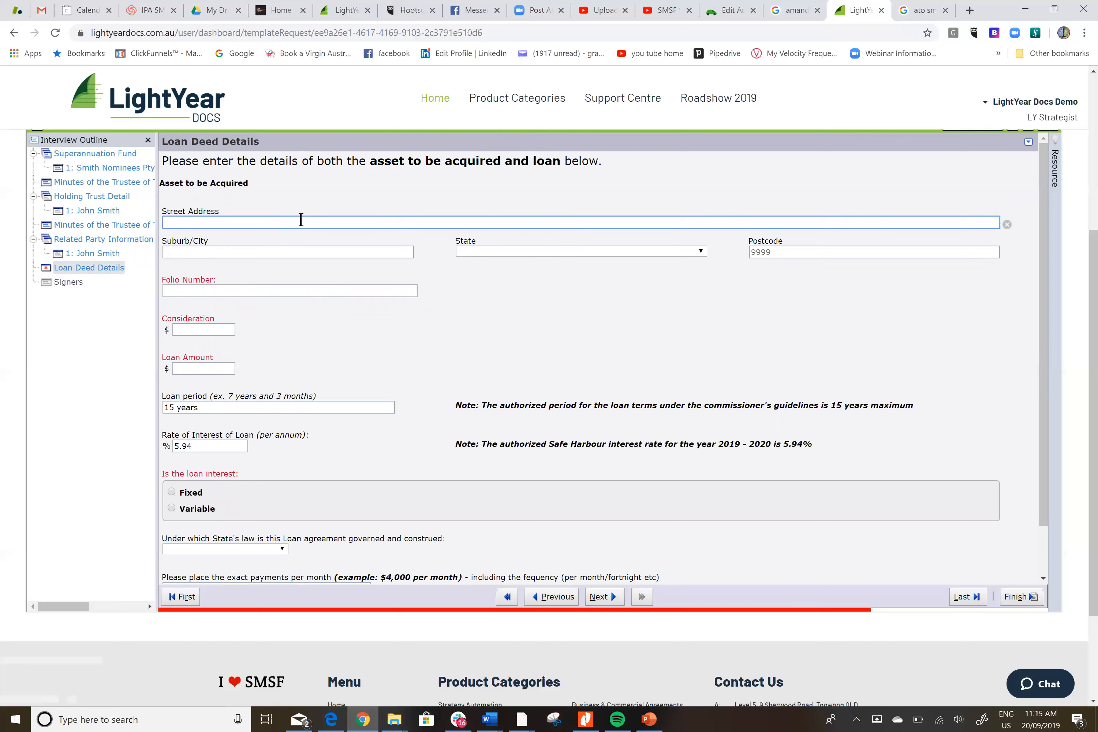
Enter the street address, suburb, state and postcode of the asset to be acquired.
text(5 Smith Street)
key(Tab)
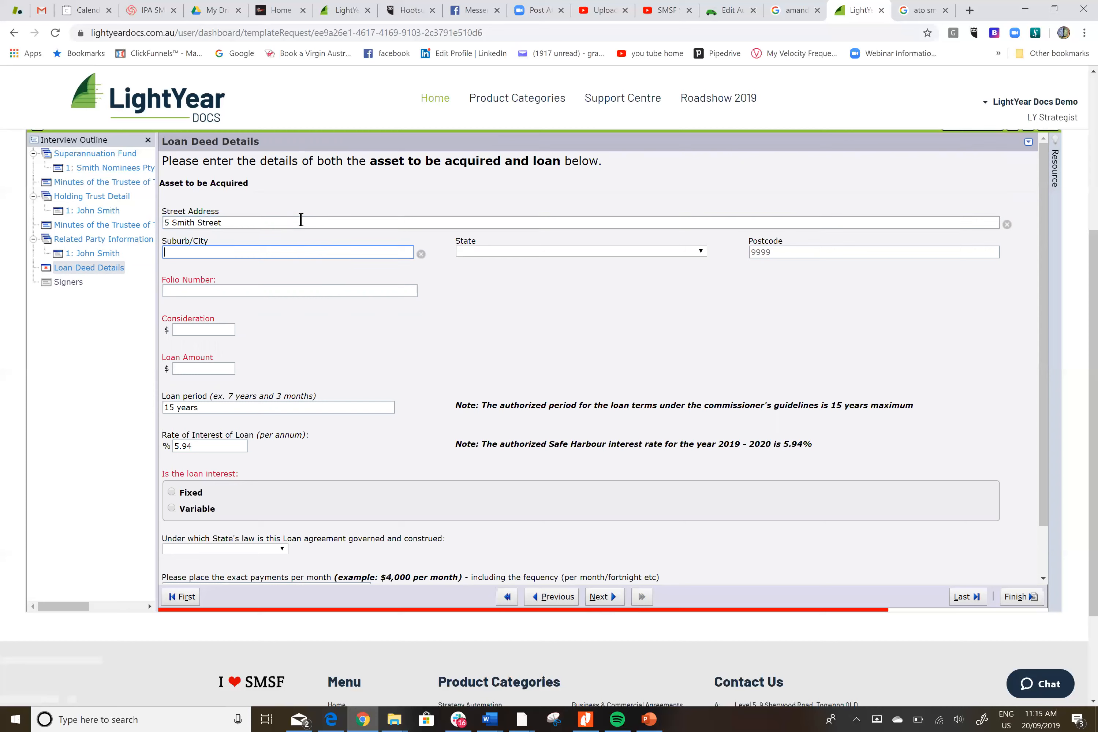
text(Sydney)
key(Tab)
key(n)
key(Tab)
text(2000)
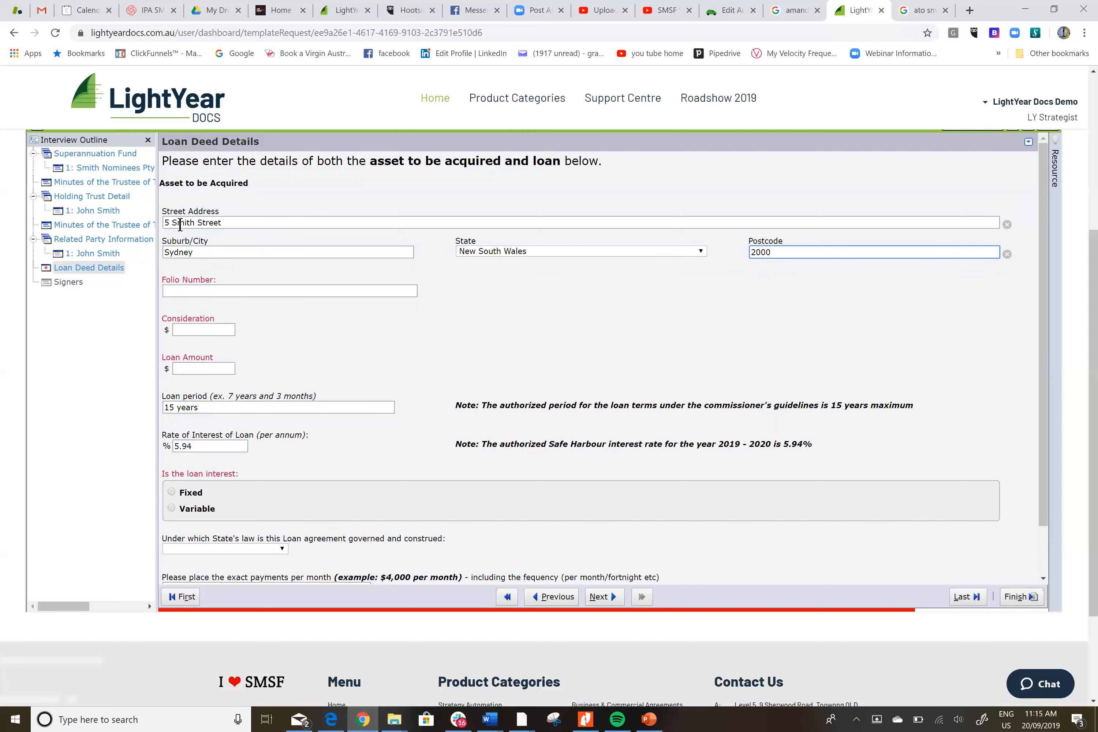
Enter the property's folio number, a consideration of $500,000 and a loan amount of $350,000.
click(218, 286)
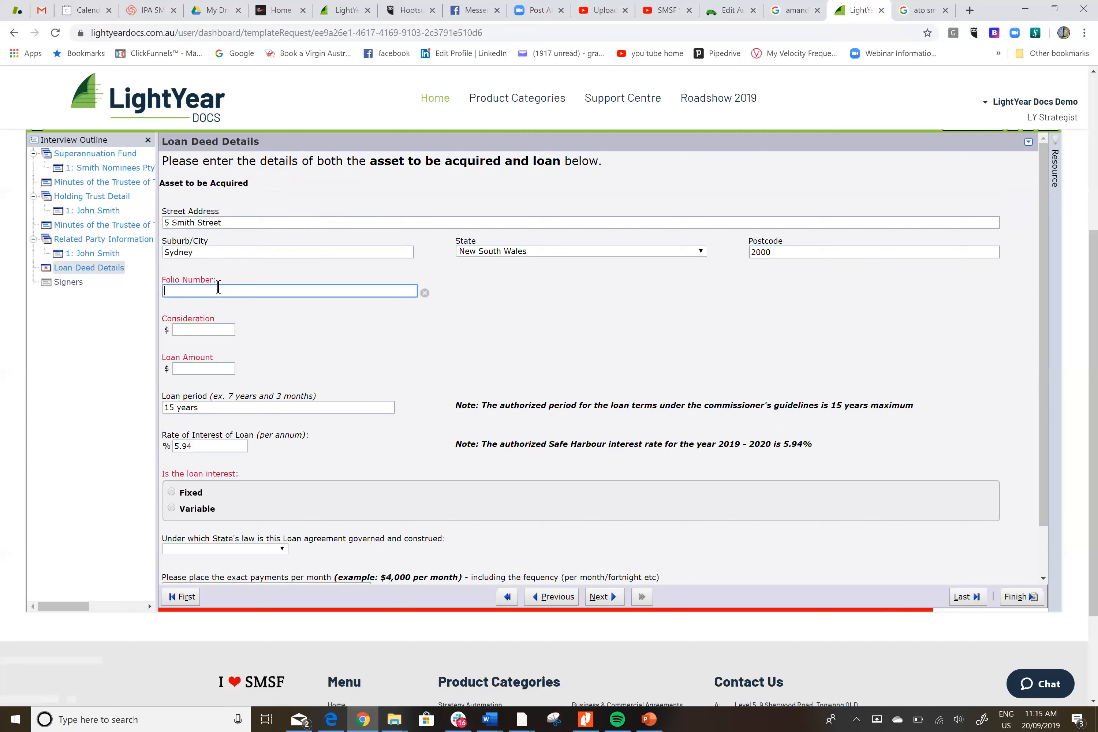
text(L350902)
click(211, 331)
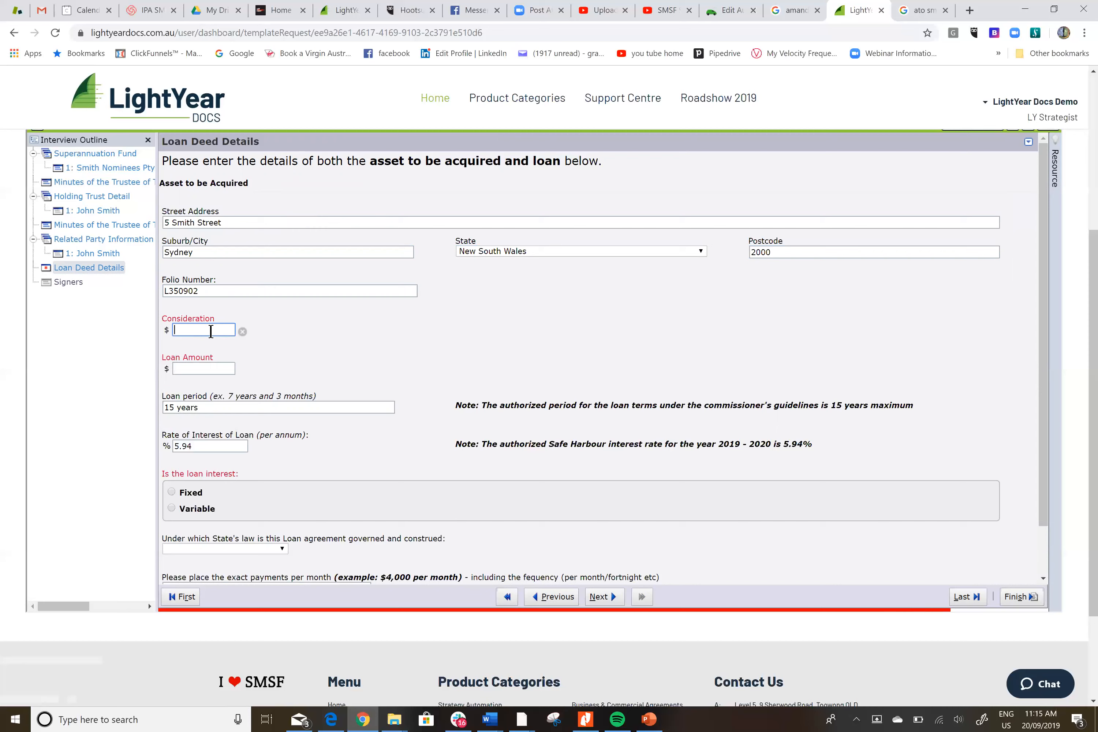
text(500000)
click(207, 366)
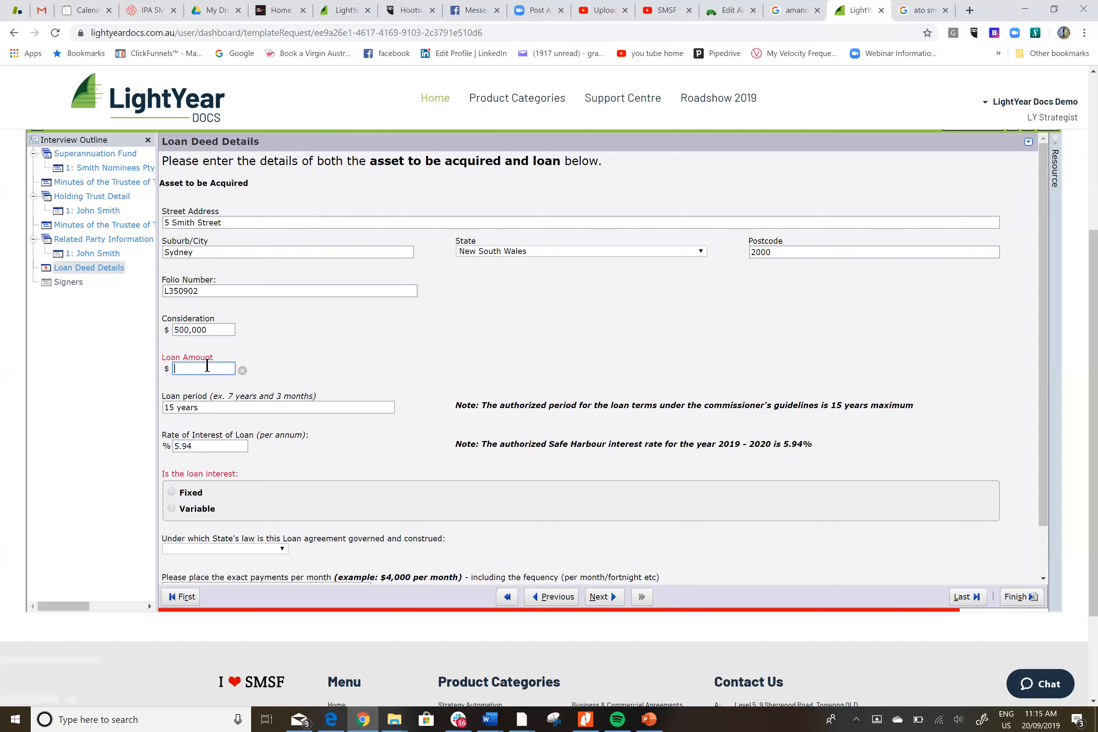
text(350000)
click(323, 370)
Set the loan to variable interest, New South Wales law and payments of $1,500 per month, and continue to the signers.
drag(1043, 409, 1049, 448)
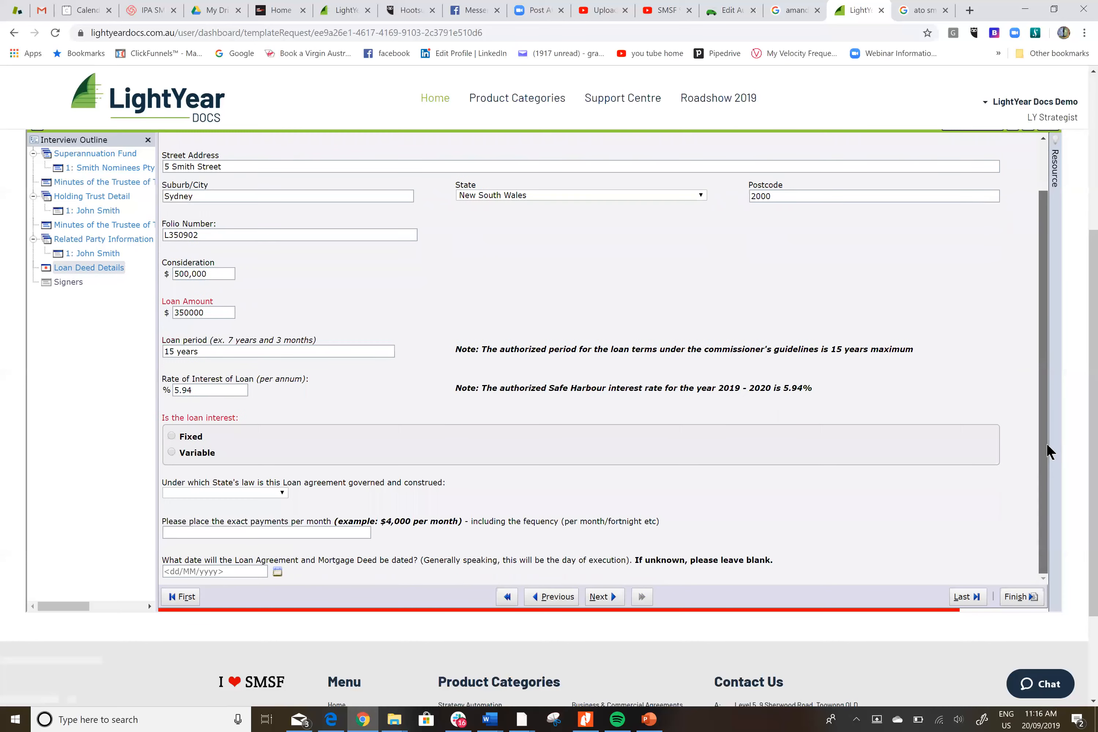
click(170, 449)
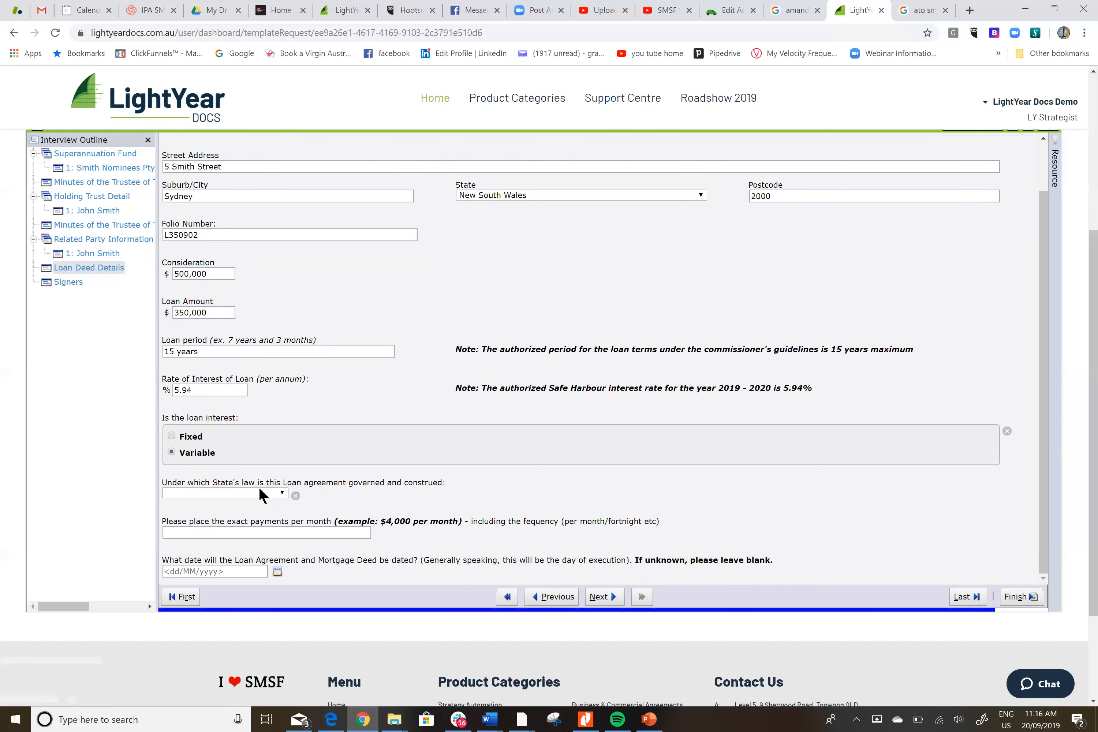
click(282, 492)
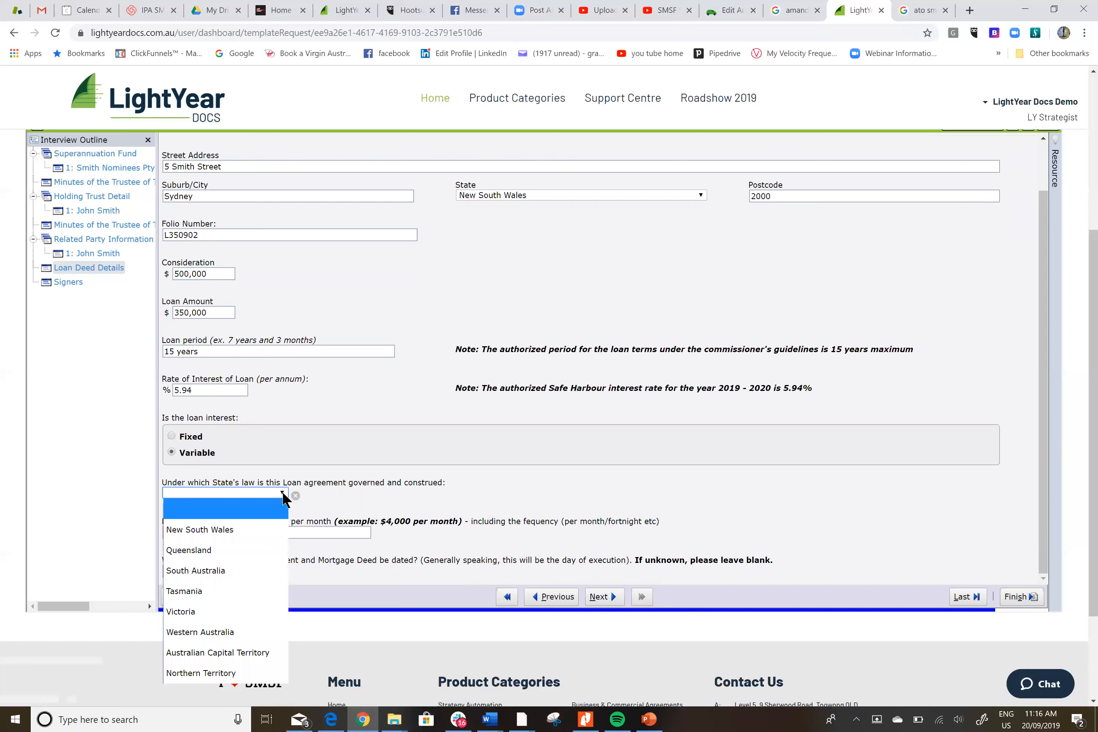
click(260, 529)
click(267, 532)
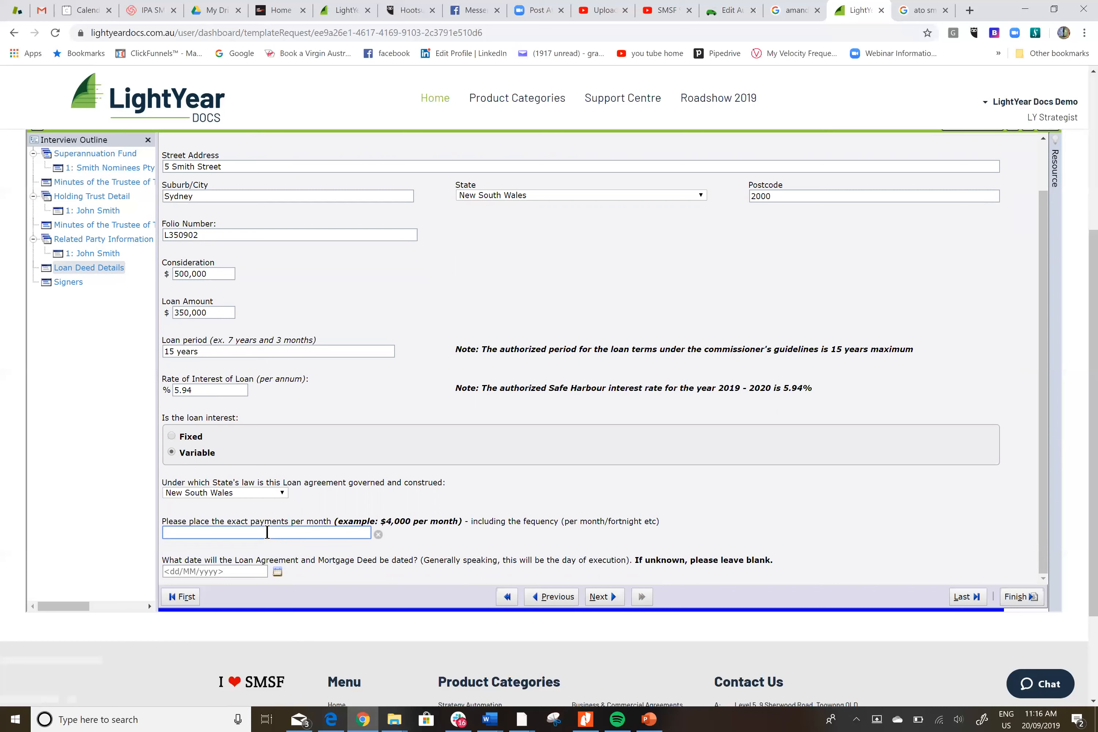
text($1,500 per month)
click(602, 597)
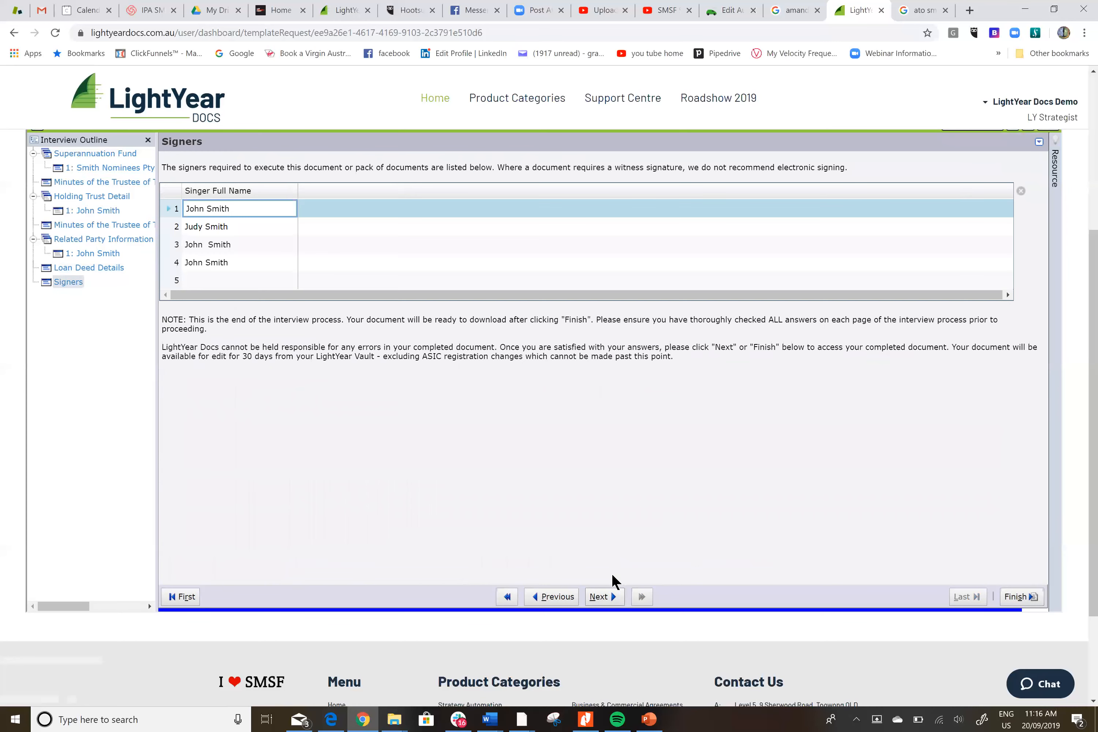
Finish the interview from the signers list, and download and open the Related Party LRBA meeting ATO Guidelines - Real Estate PDF.
click(601, 596)
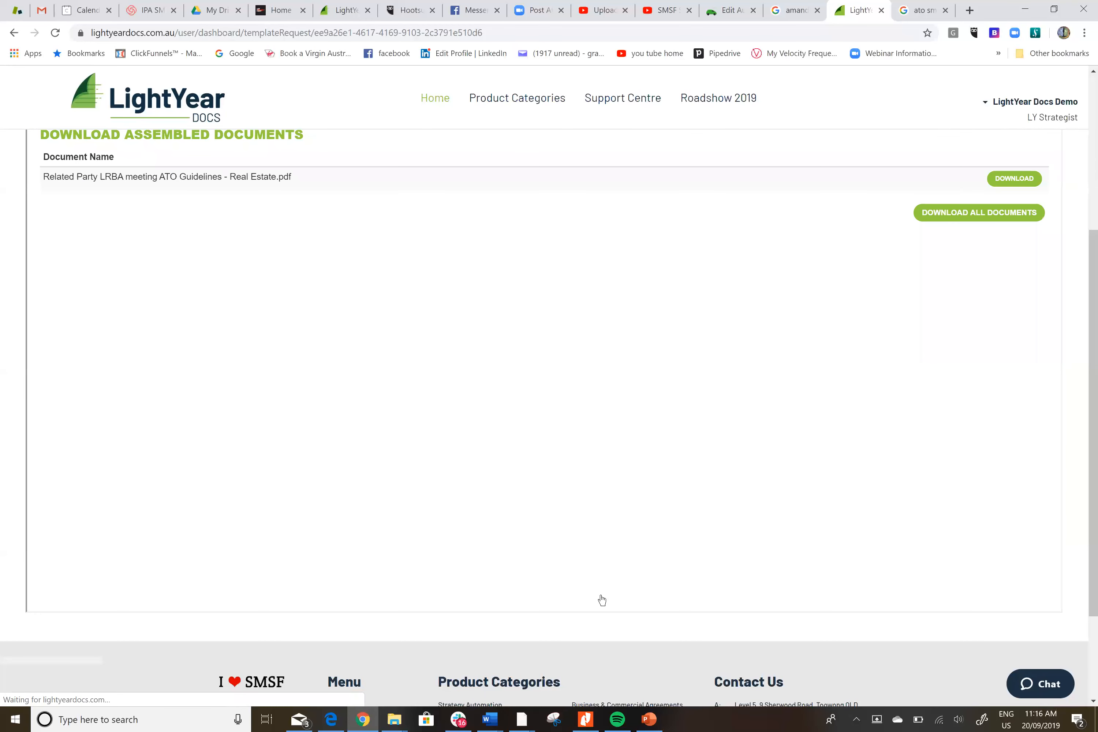
click(1017, 179)
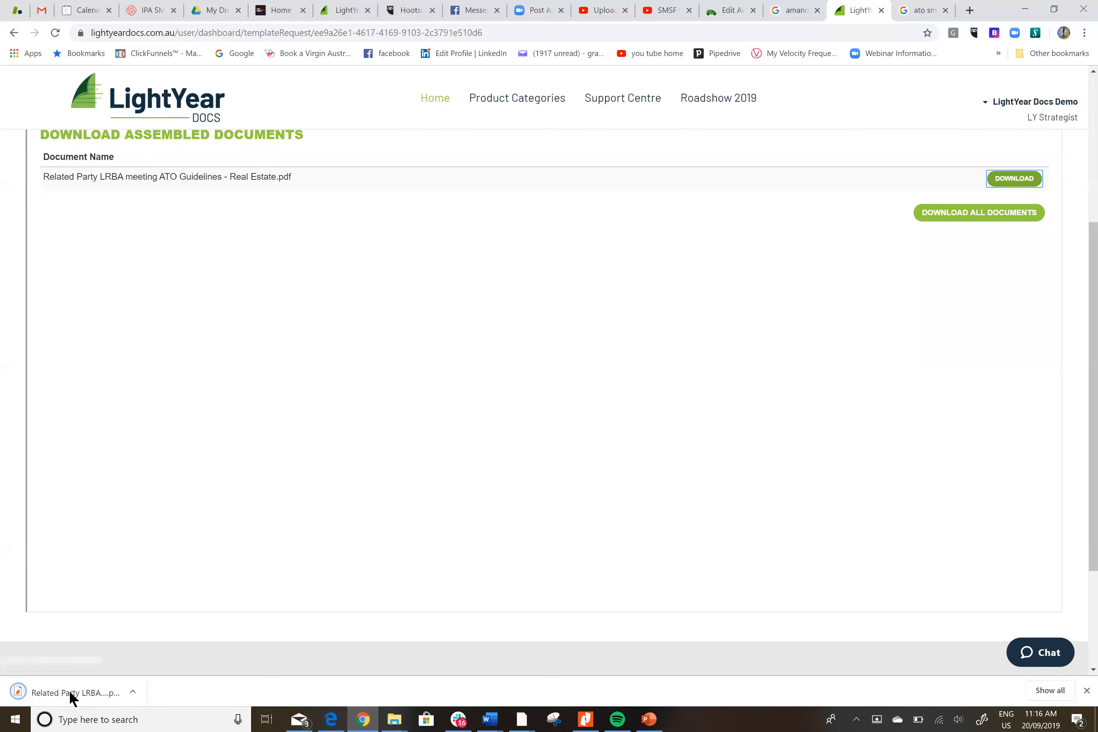
click(69, 690)
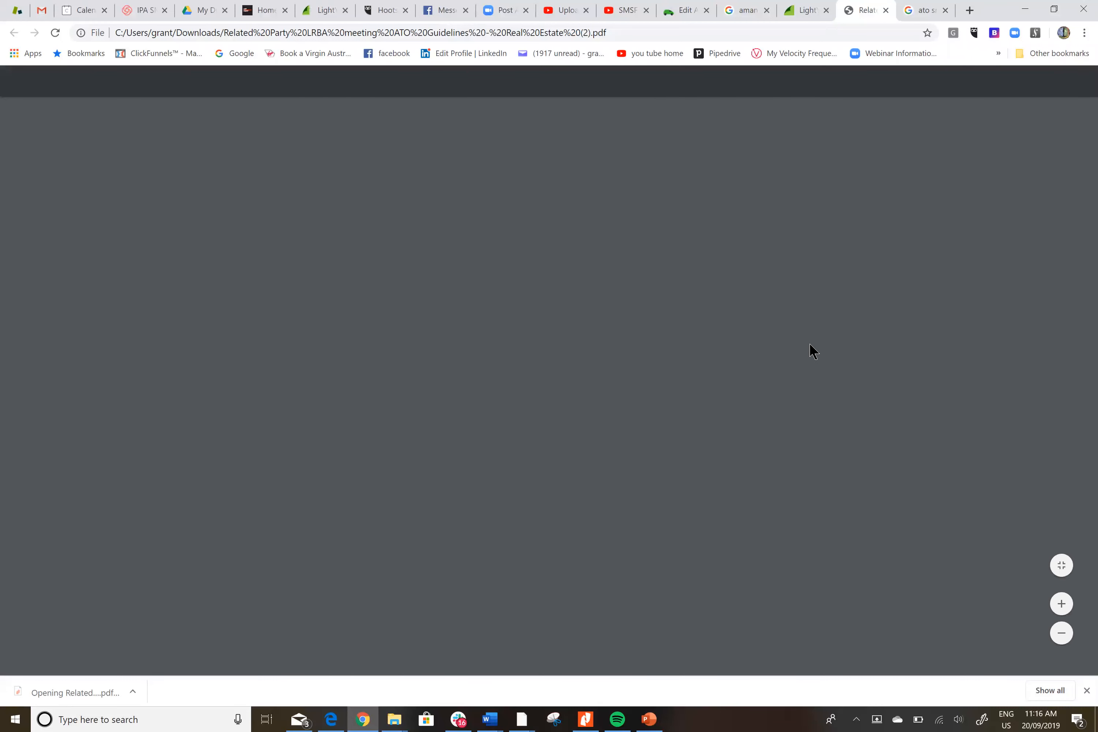
Review the establishment pack's cover, document index, legal disclaimer and the start of ATO guideline PCG 2016/5.
scroll(810, 351, up, 3)
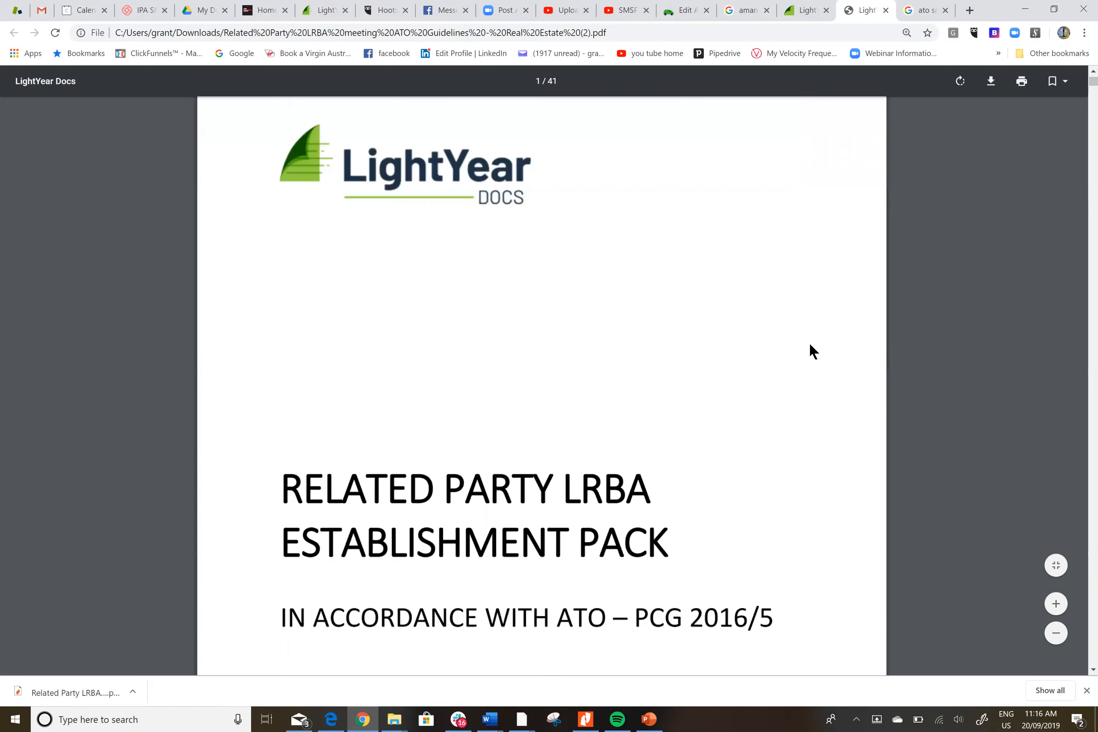
scroll(811, 345, down, 4)
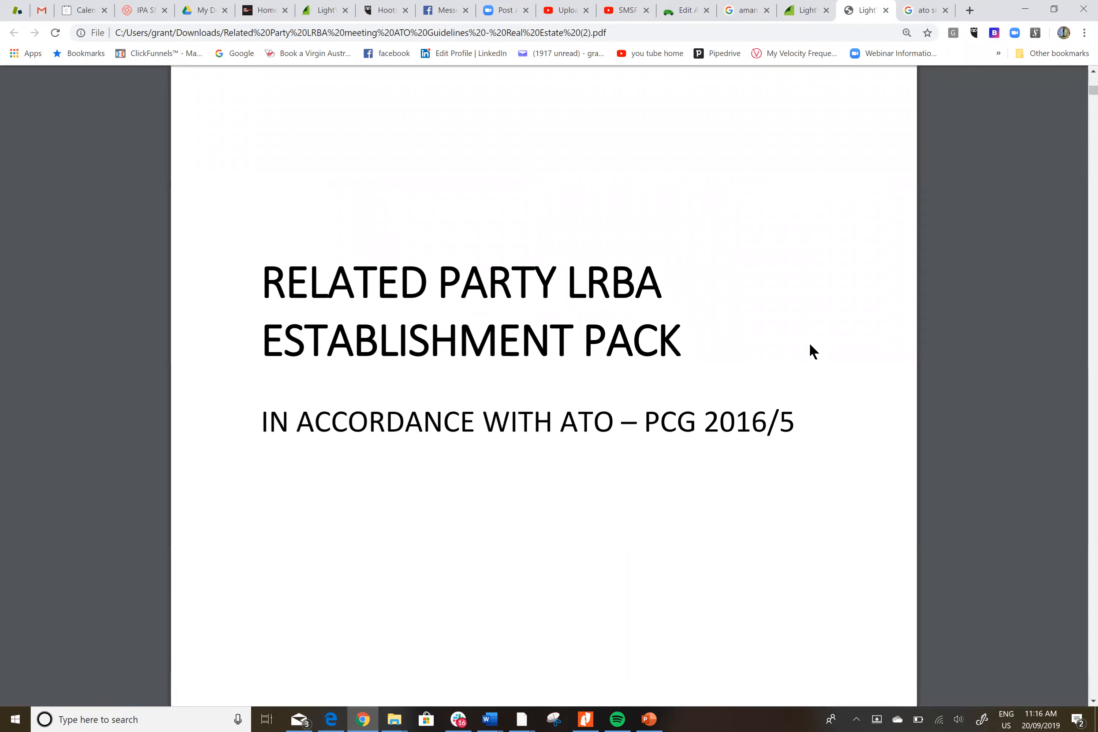
scroll(809, 350, down, 5)
scroll(810, 345, down, 4)
scroll(810, 345, down, 2)
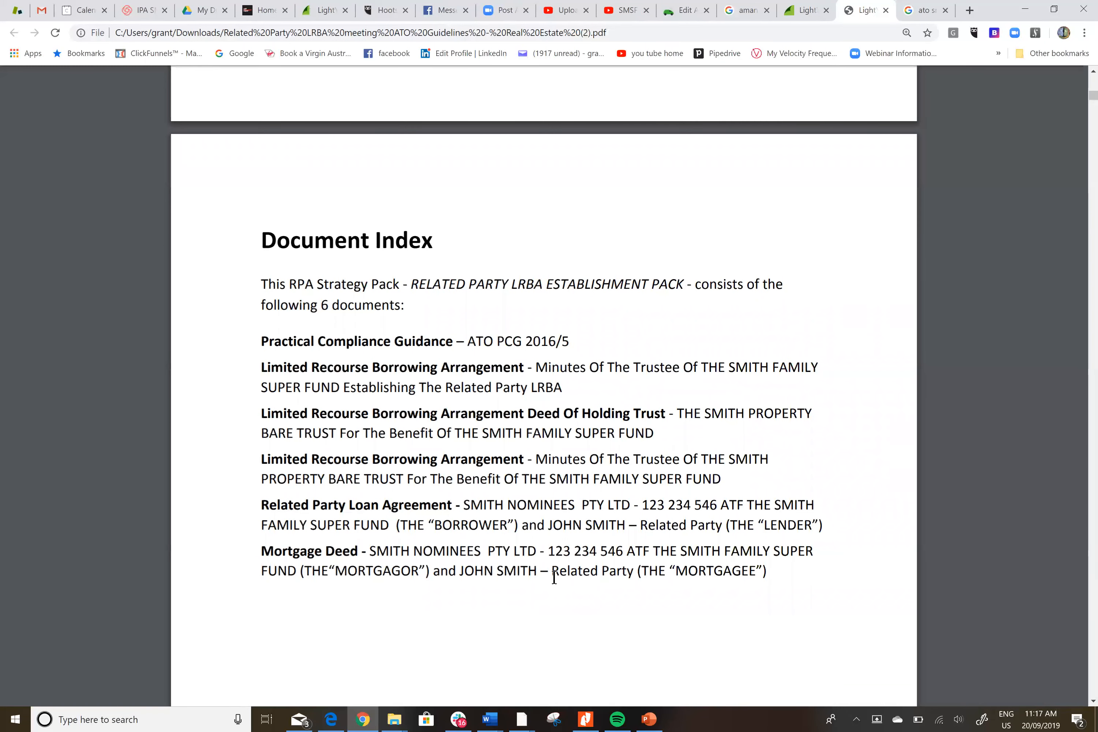
scroll(554, 578, down, 15)
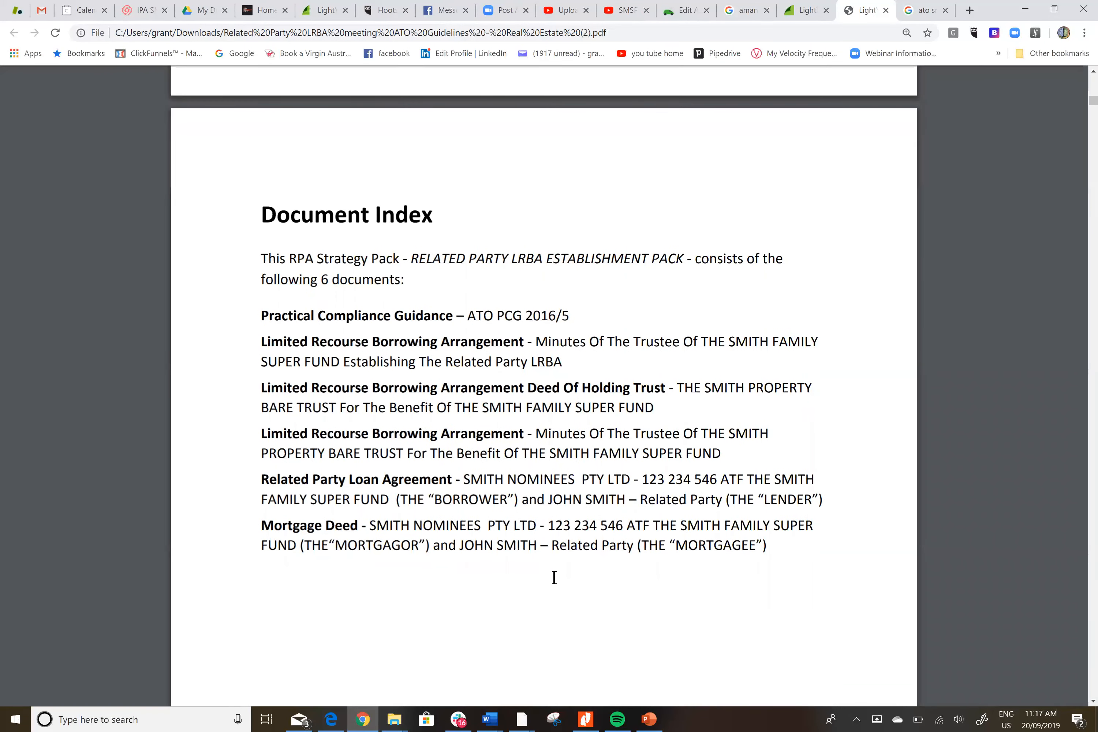
scroll(554, 578, down, 15)
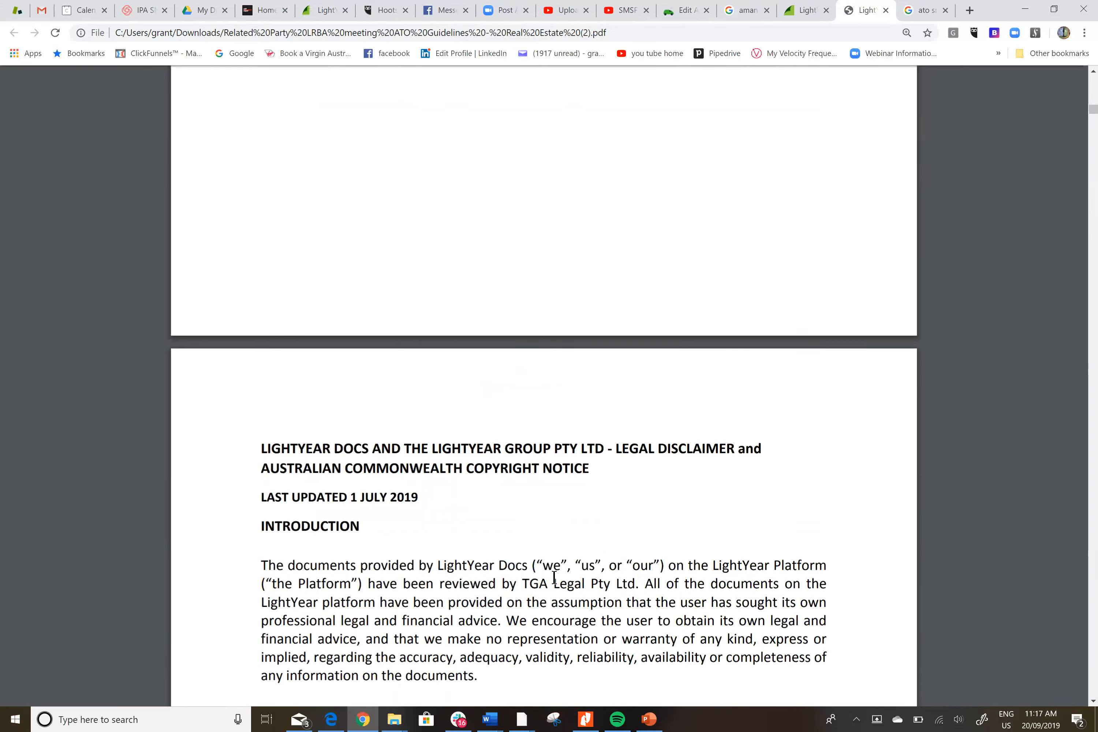
scroll(554, 578, down, 10)
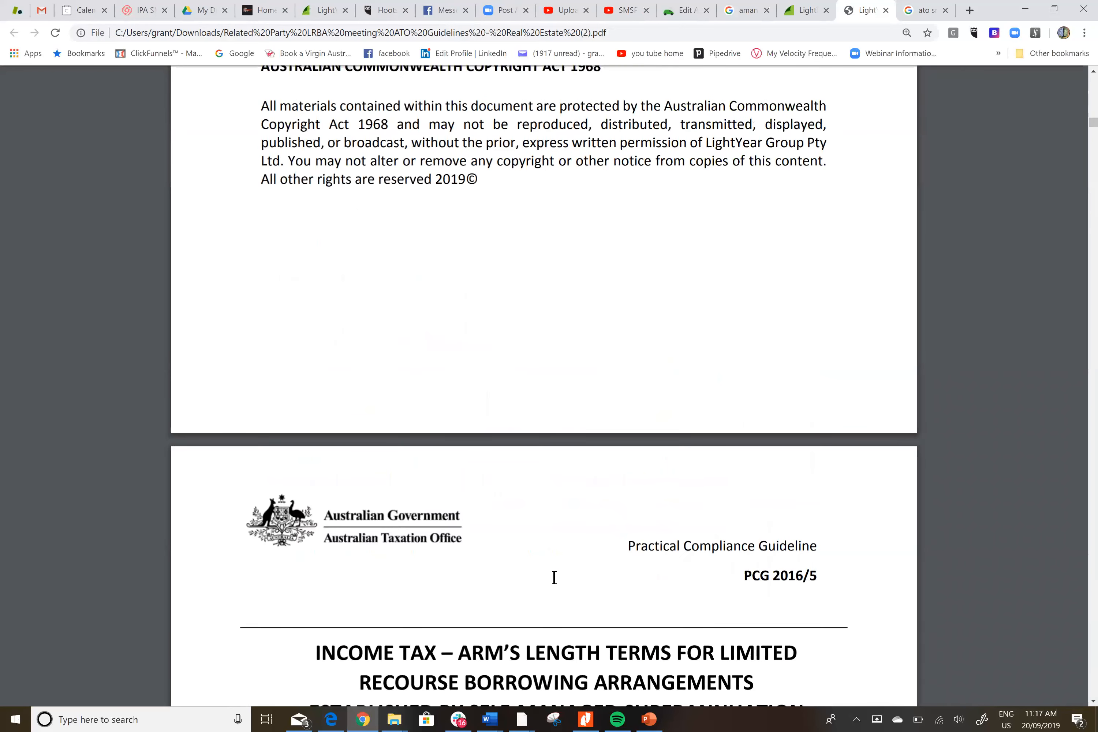
scroll(554, 578, up, 1)
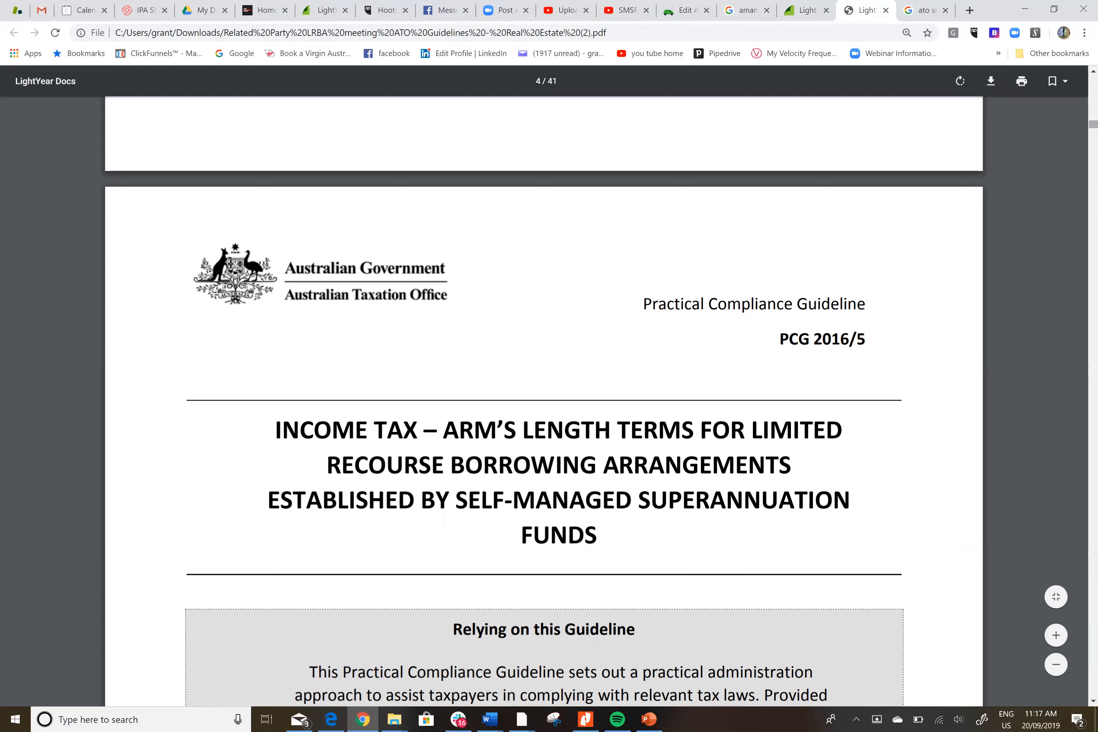
Review the super fund trustee's minutes, including the meeting details, the motion and the table of asset and loan terms.
drag(1093, 124, 1093, 280)
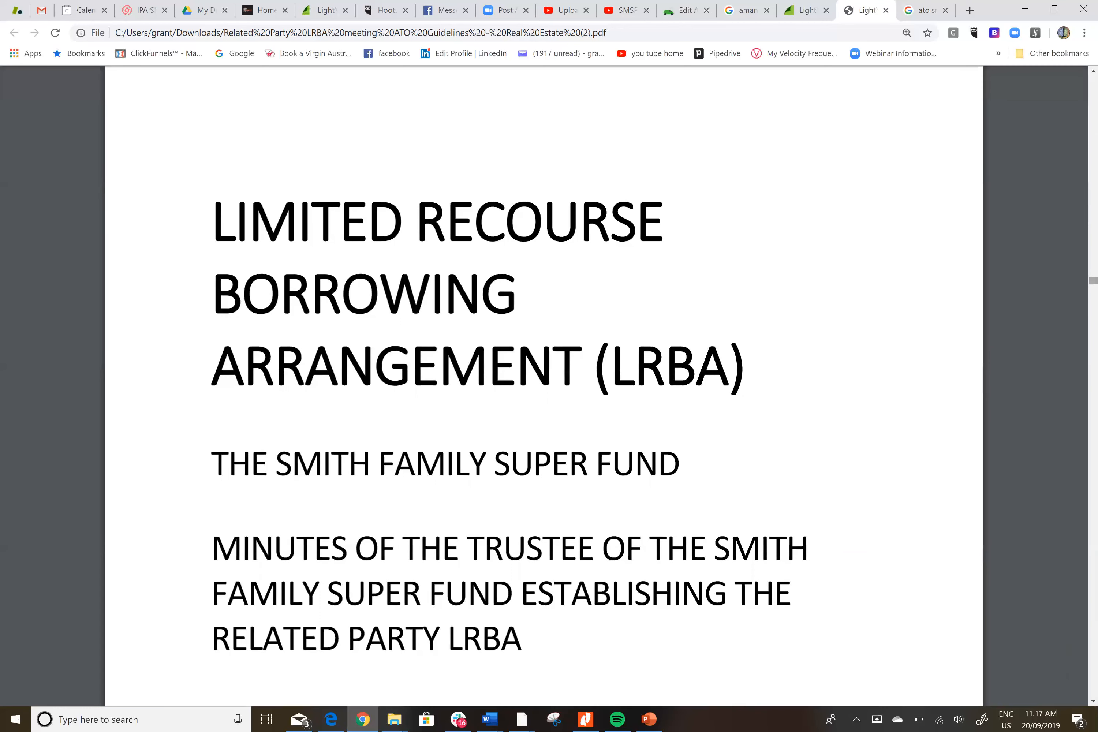
scroll(543, 385, down, 12)
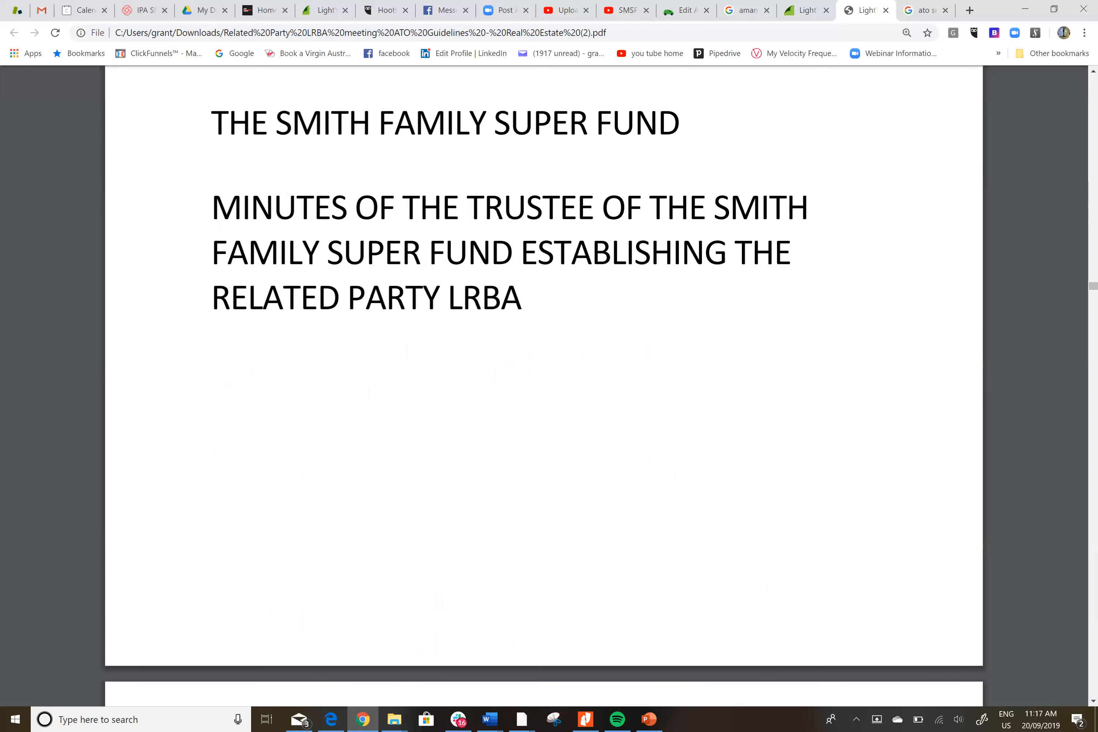
scroll(544, 386, down, 3)
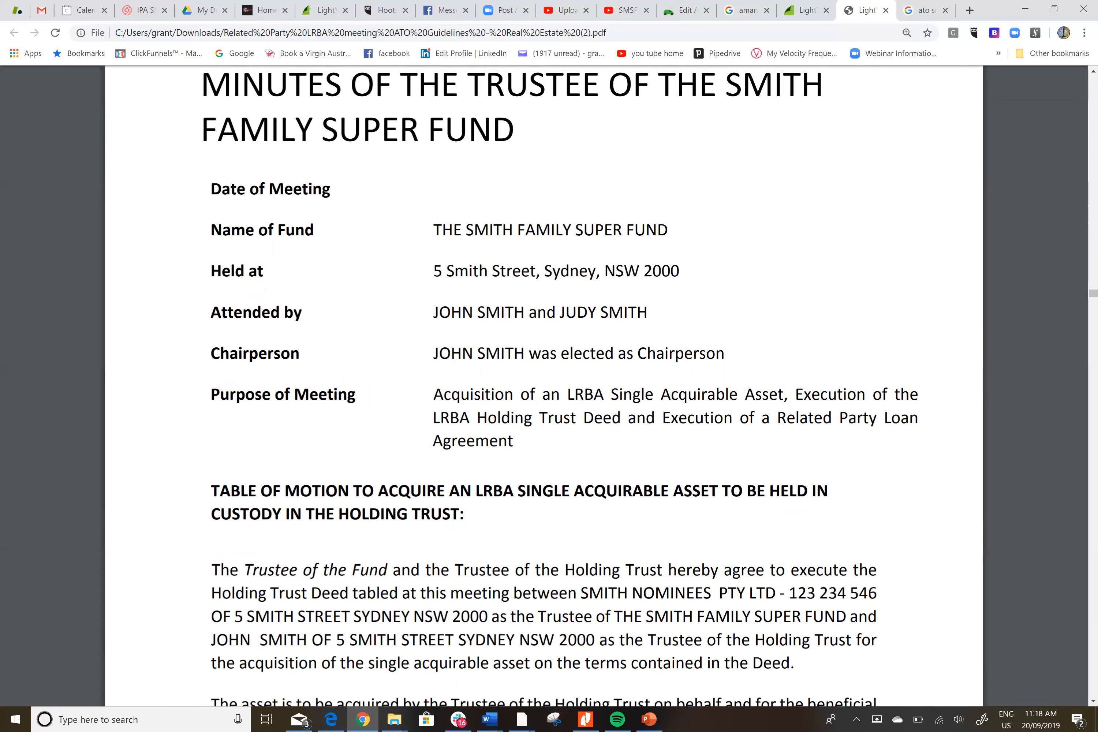
scroll(543, 386, down, 6)
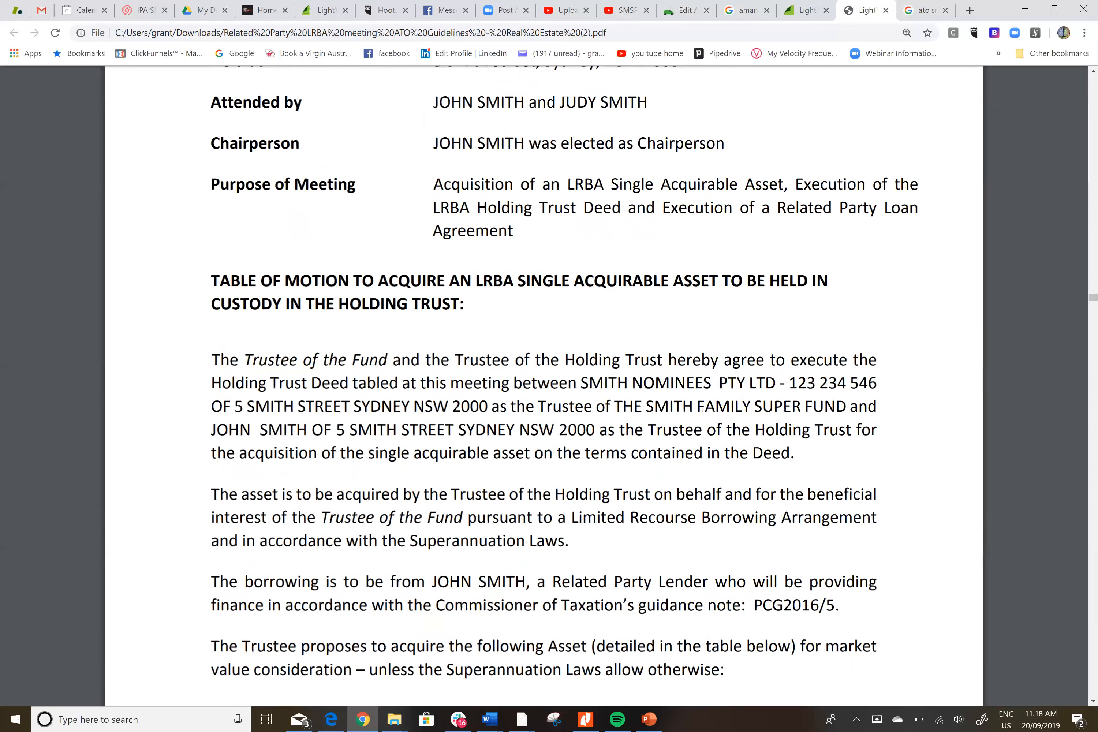
scroll(544, 386, down, 8)
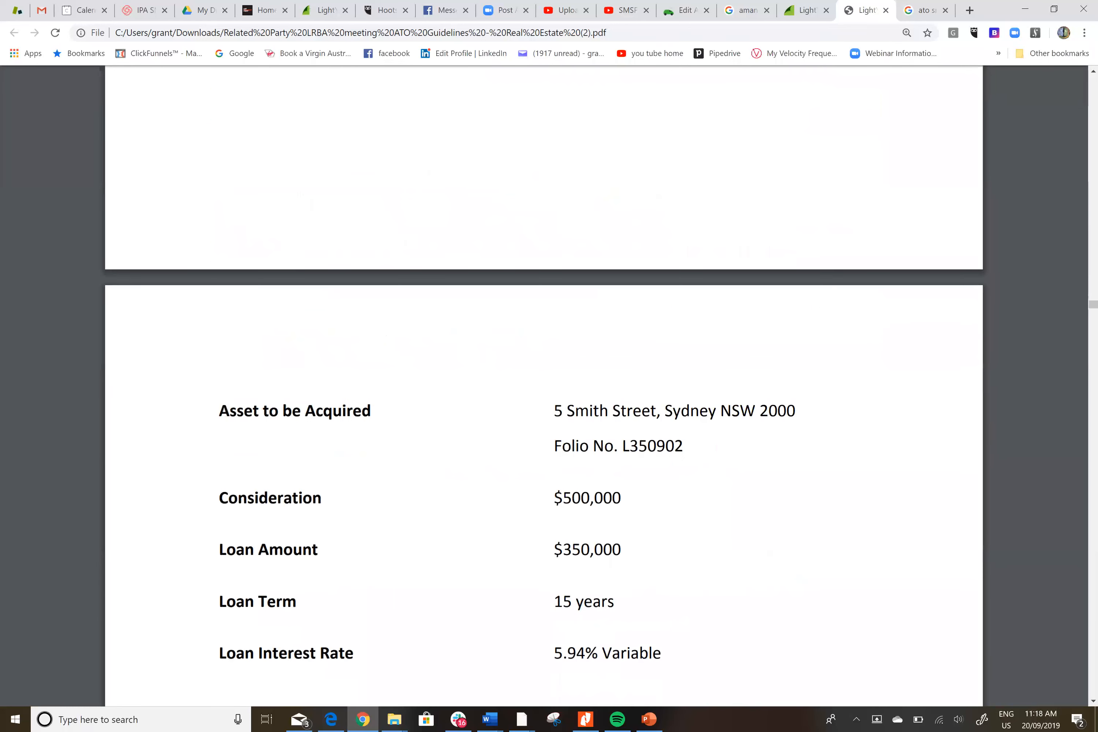
scroll(543, 386, down, 1)
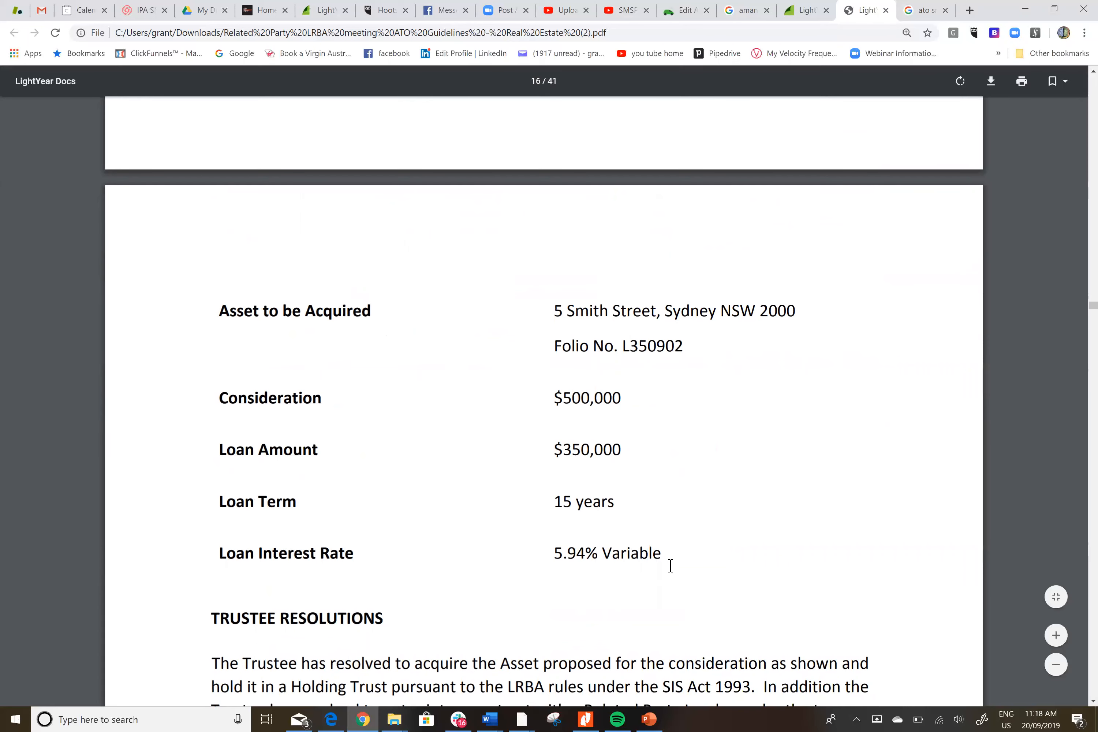
Read the fund trustee's resolutions and signing block, and the holding trust deed's cover and parties.
scroll(672, 585, down, 18)
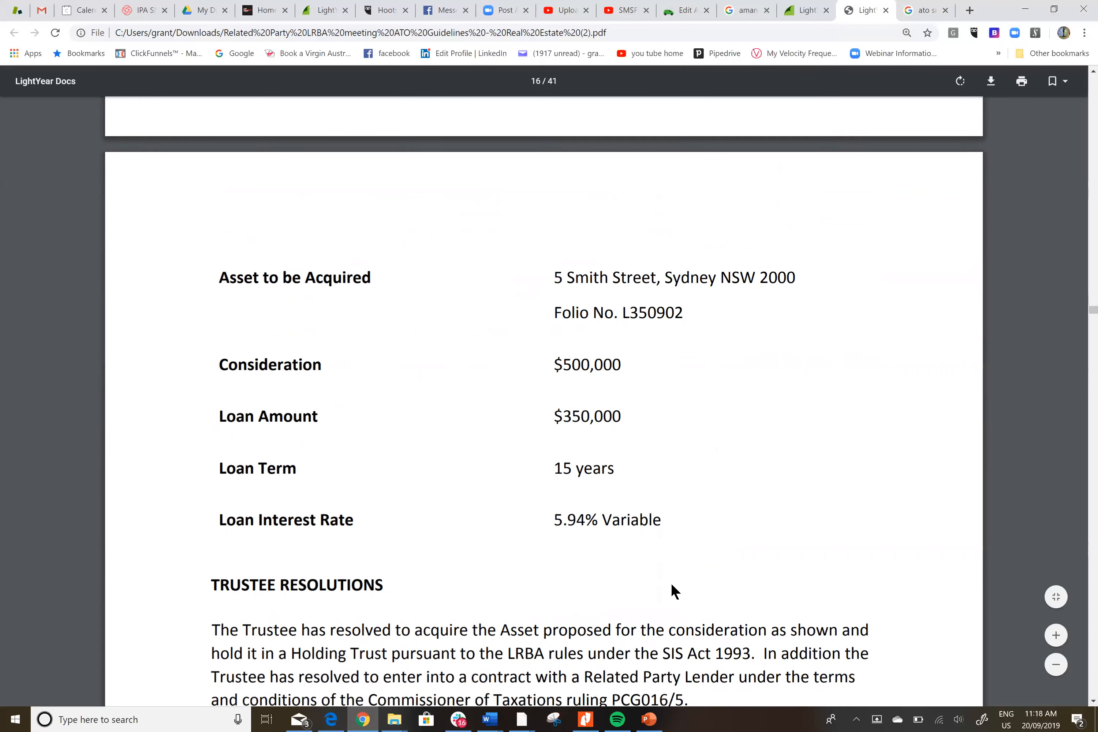
scroll(671, 585, down, 3)
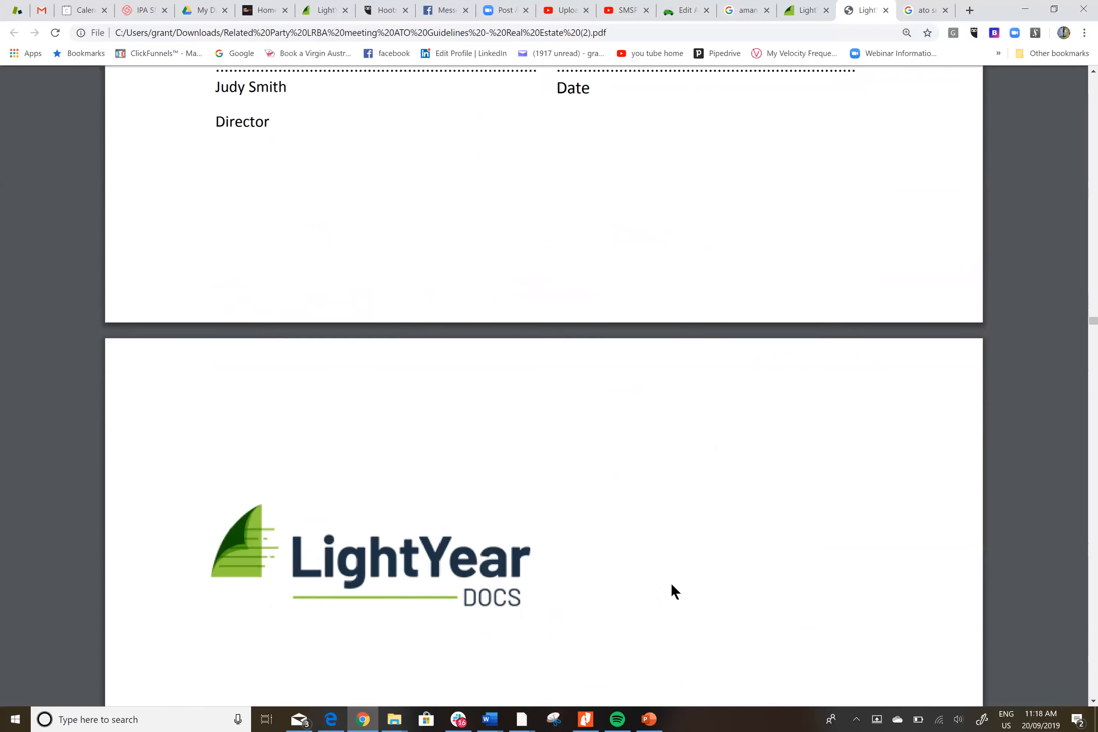
scroll(671, 585, down, 3)
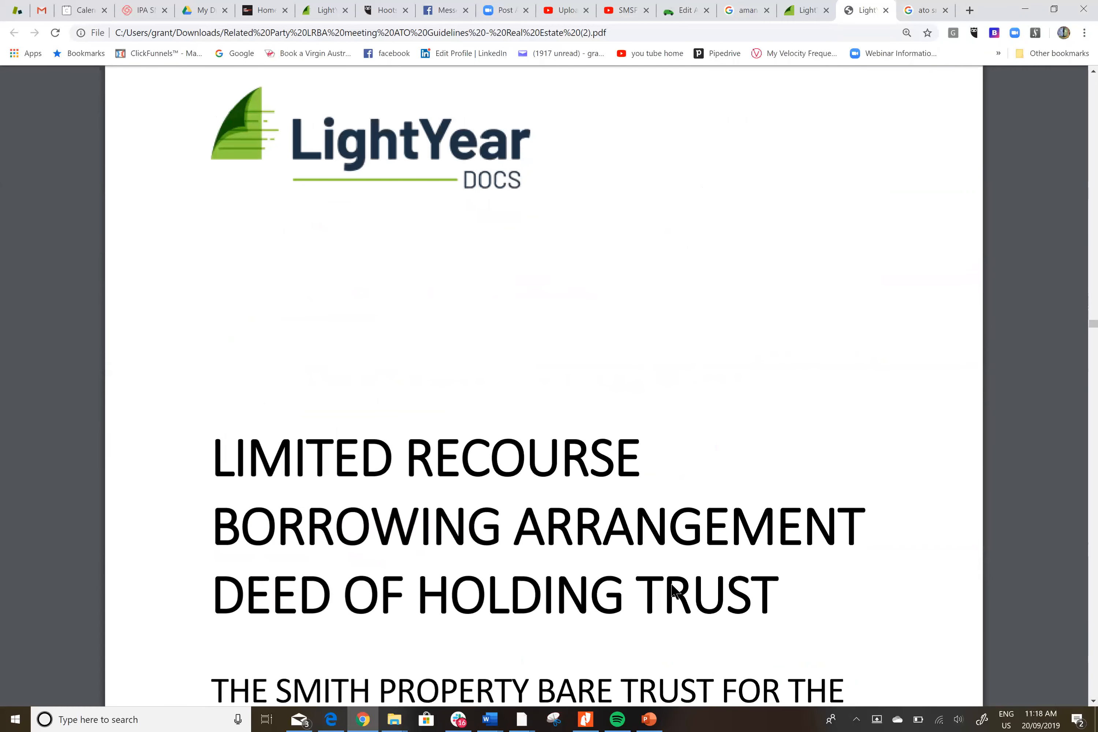
scroll(672, 585, down, 2)
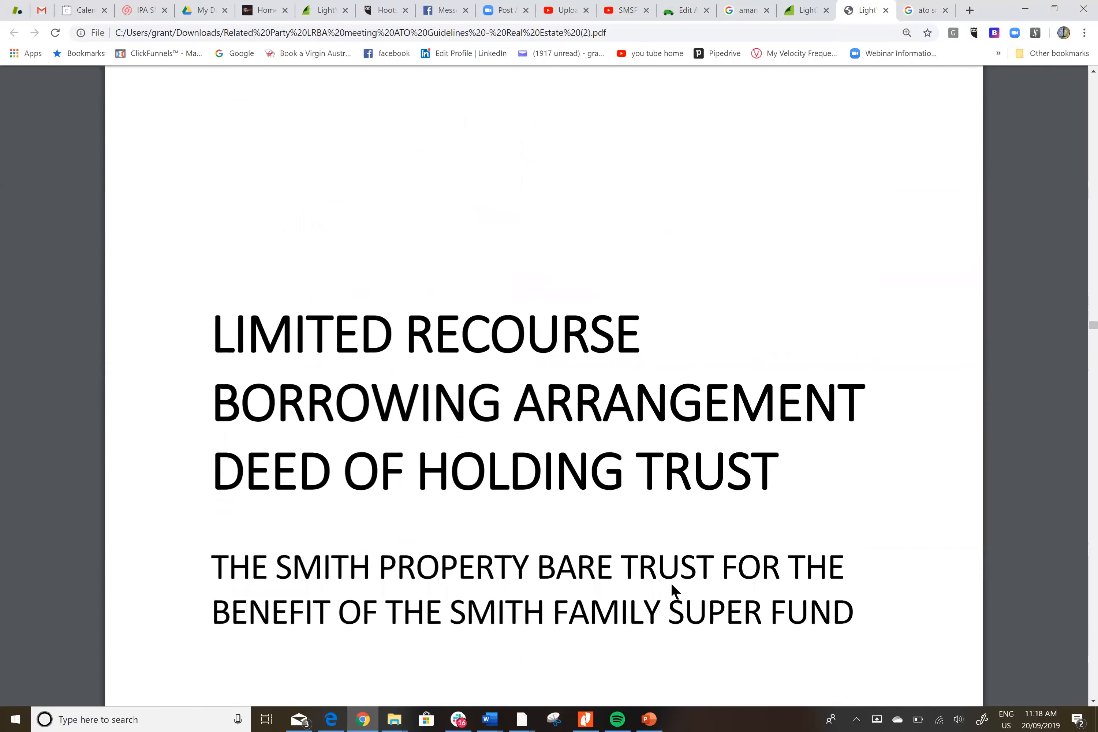
scroll(671, 583, down, 10)
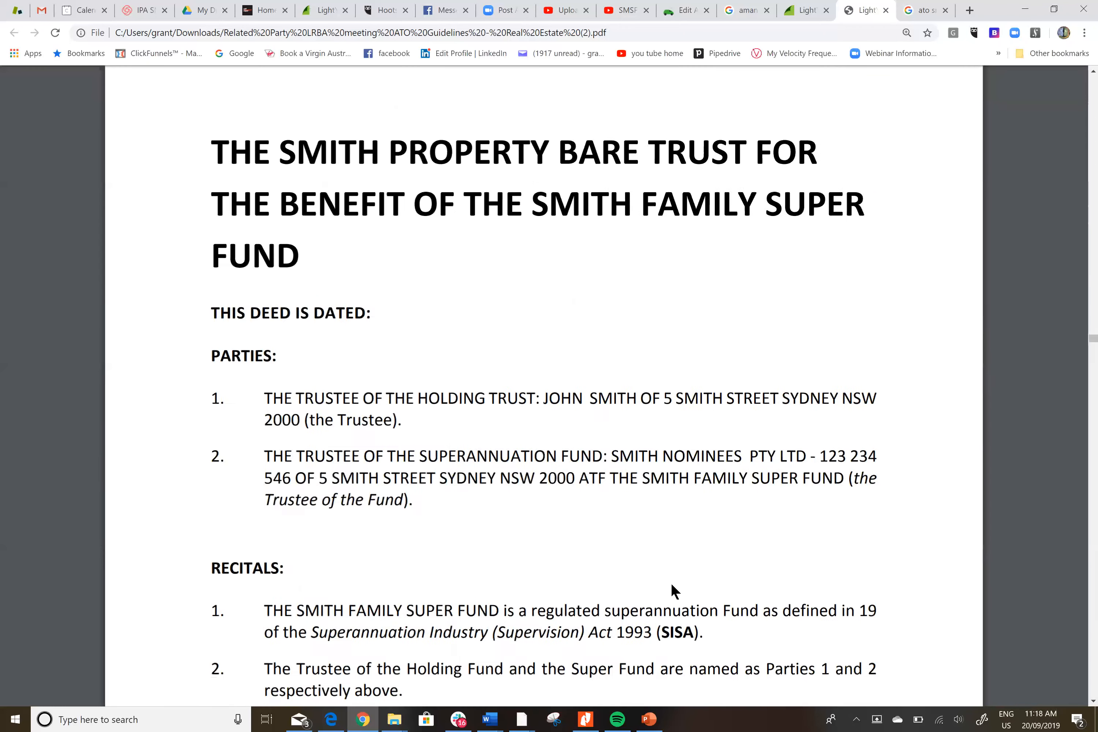
scroll(672, 585, down, 1)
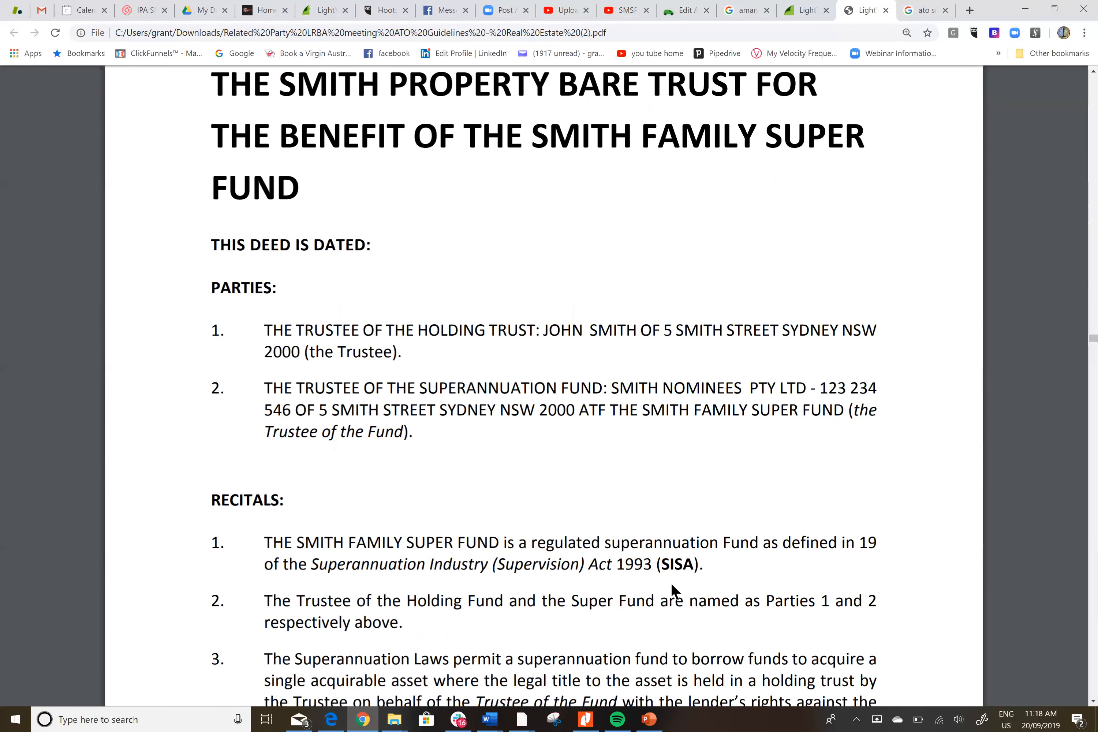
Review the holding trust deed's recitals, terms, definitions and Schedule 1 describing the trust property.
scroll(671, 583, down, 7)
scroll(671, 585, down, 20)
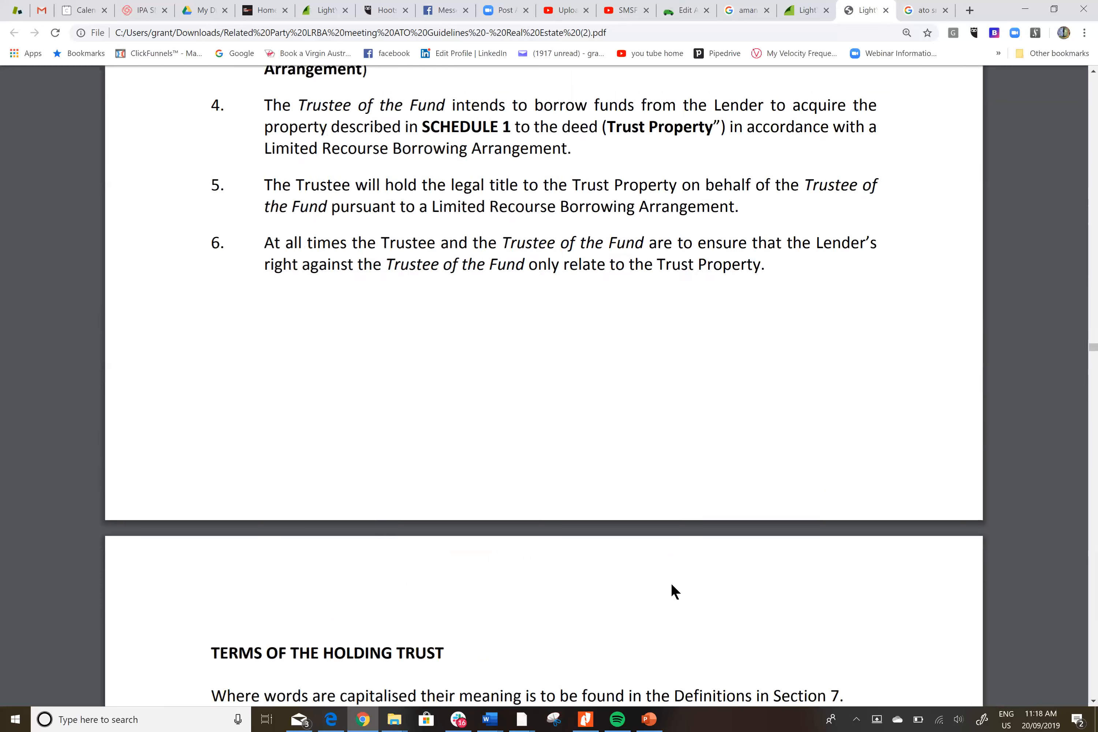
scroll(672, 586, down, 17)
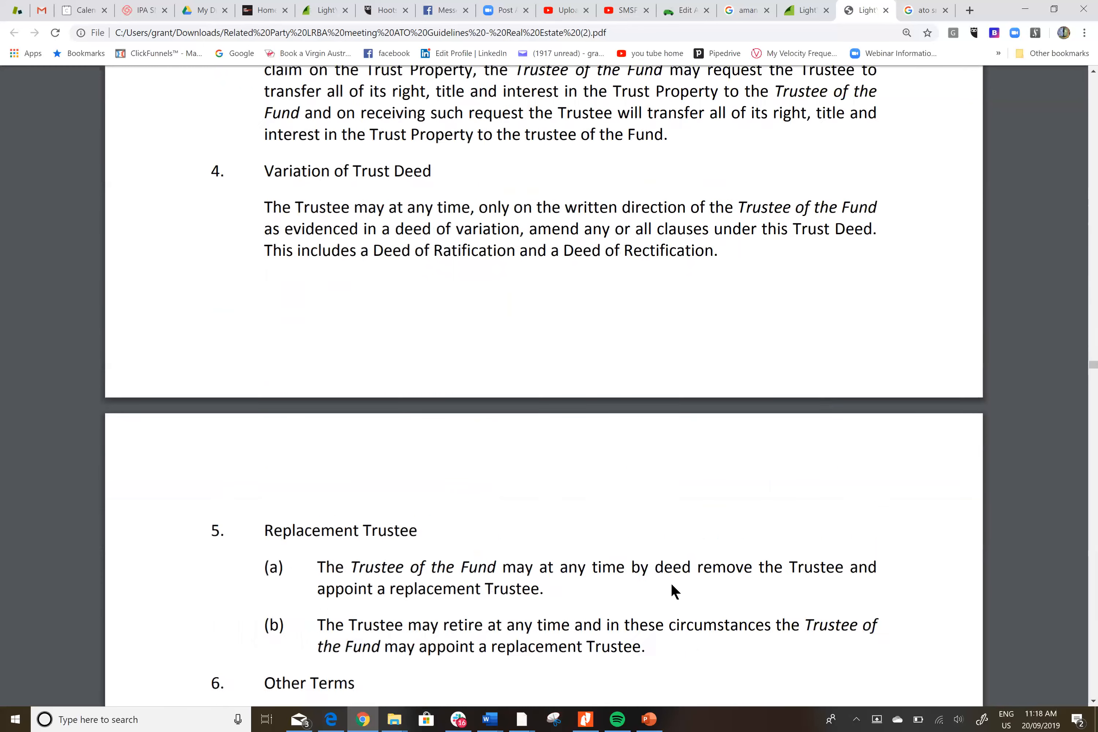
scroll(671, 583, down, 14)
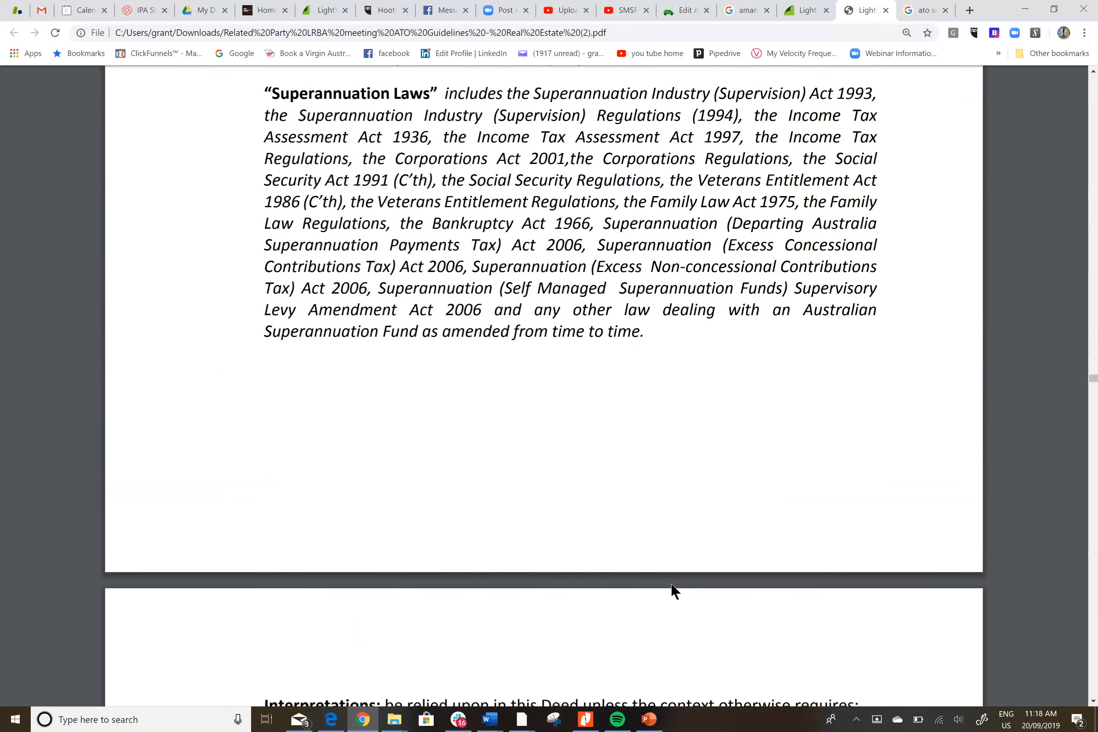
scroll(671, 583, down, 15)
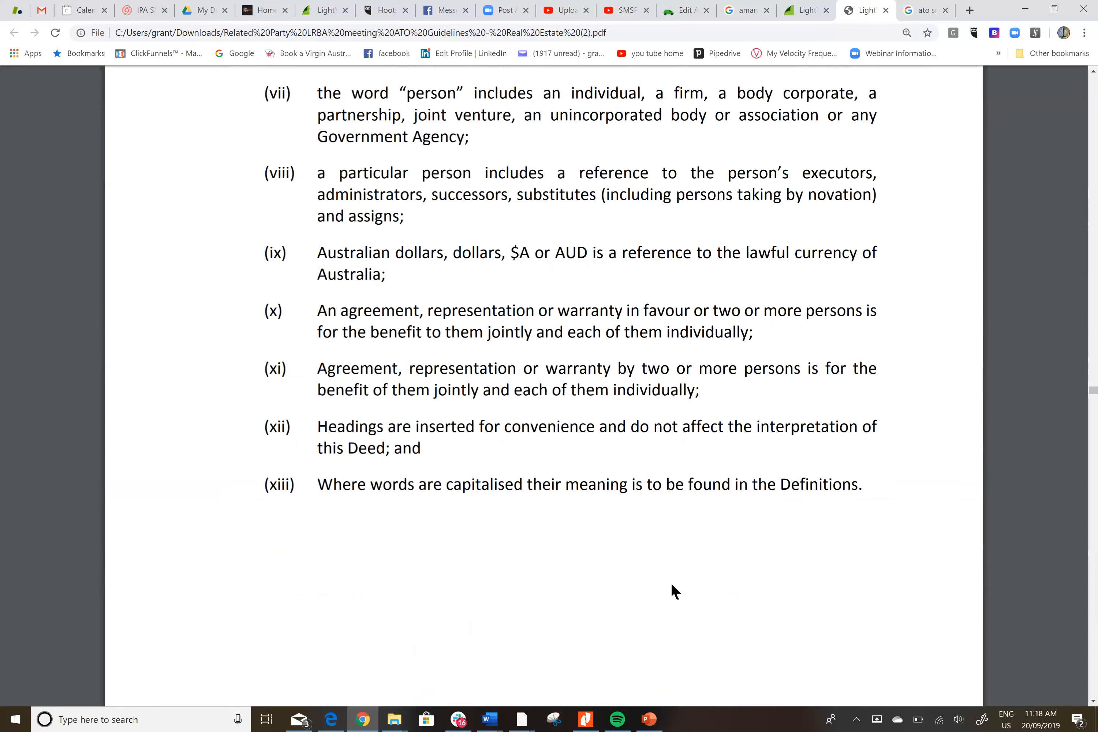
scroll(671, 583, down, 14)
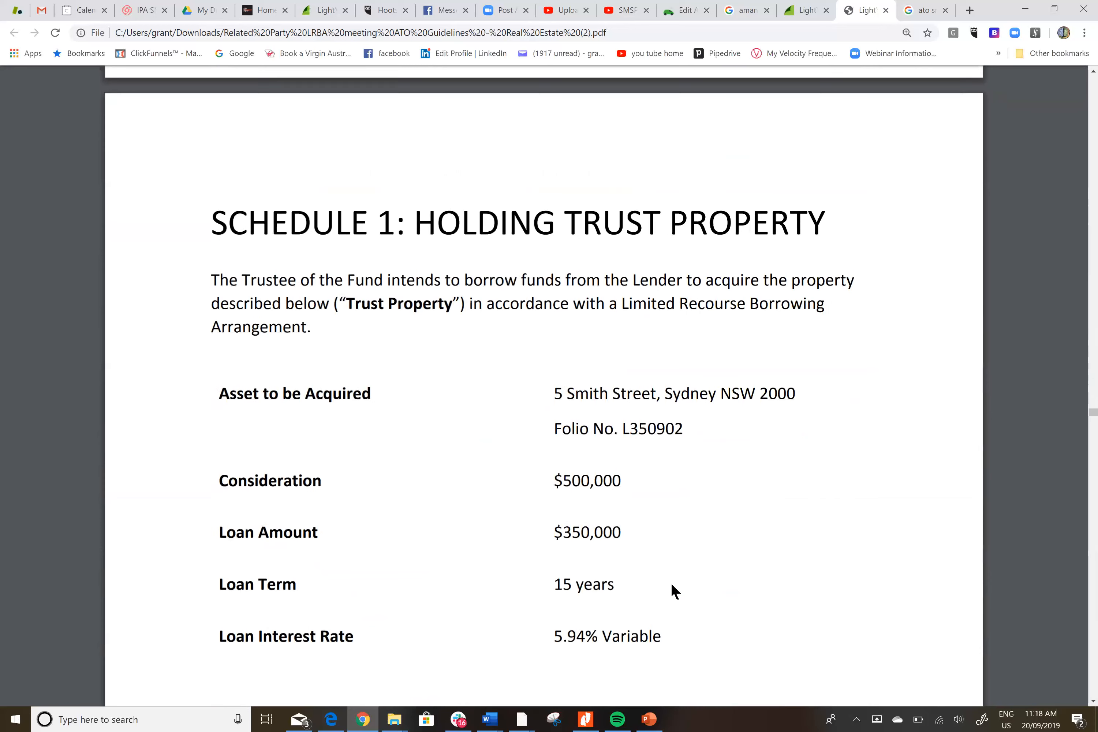
scroll(671, 583, down, 1)
scroll(671, 583, down, 12)
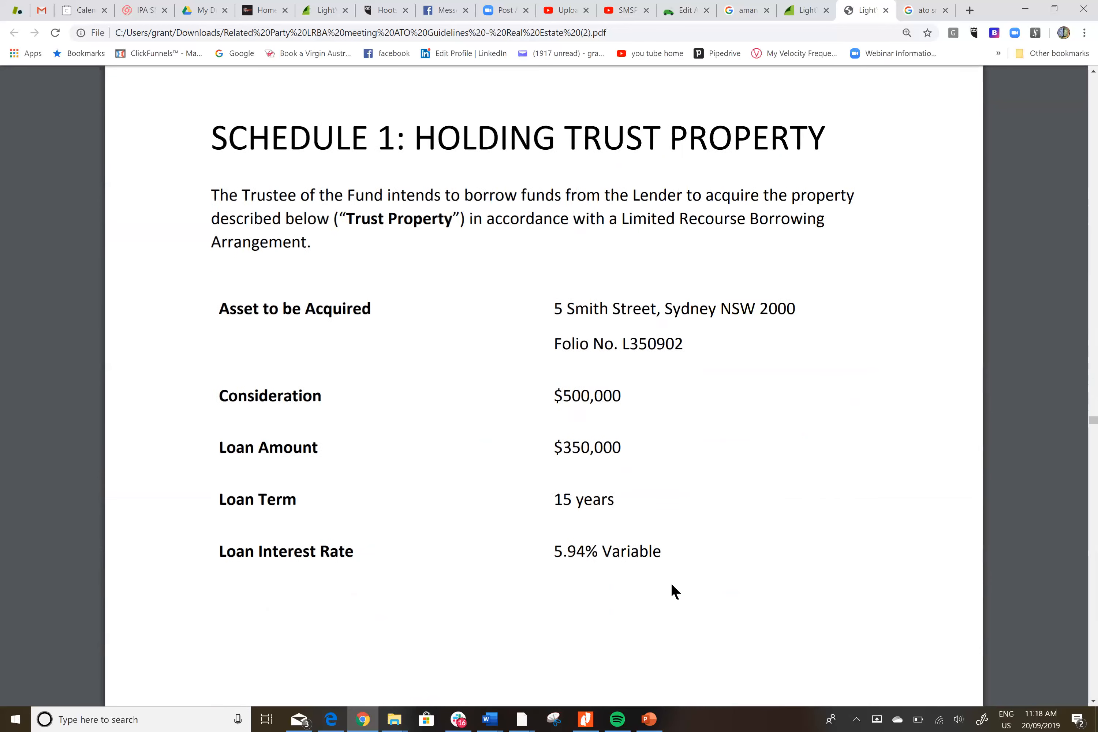
Review the bare trust trustee's minutes, including the meeting details, the motion to acquire the asset and the trustee resolutions.
scroll(672, 582, down, 5)
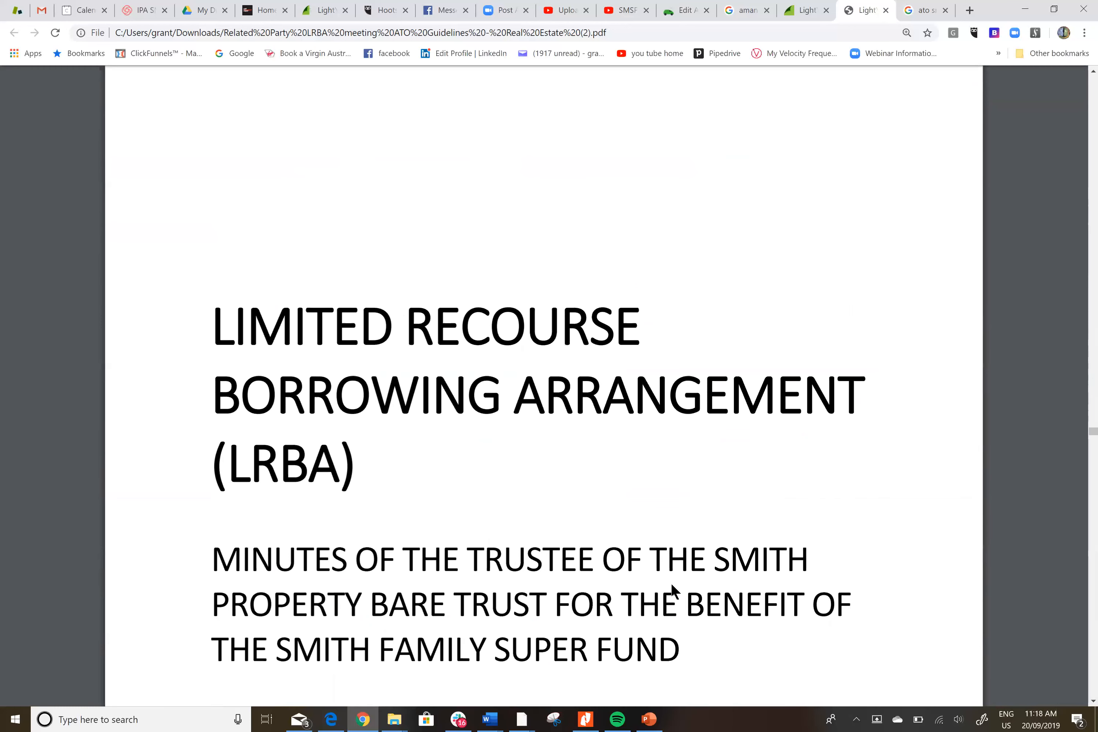
scroll(671, 584, down, 13)
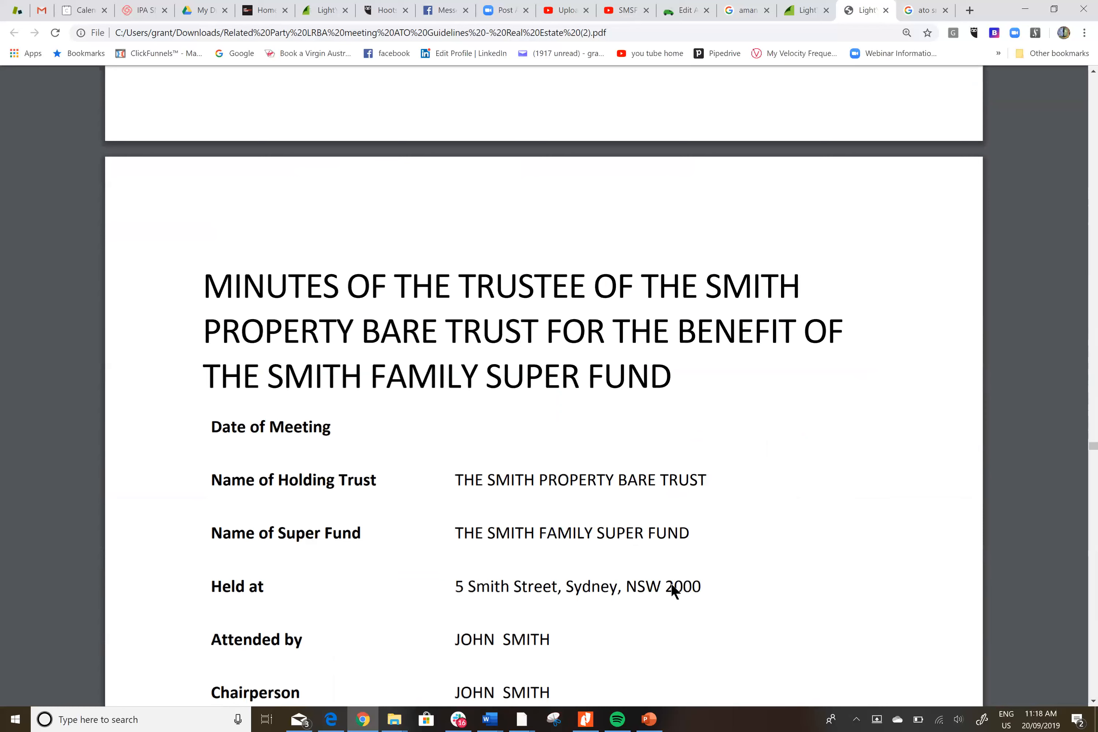
scroll(671, 591, down, 6)
scroll(673, 591, down, 16)
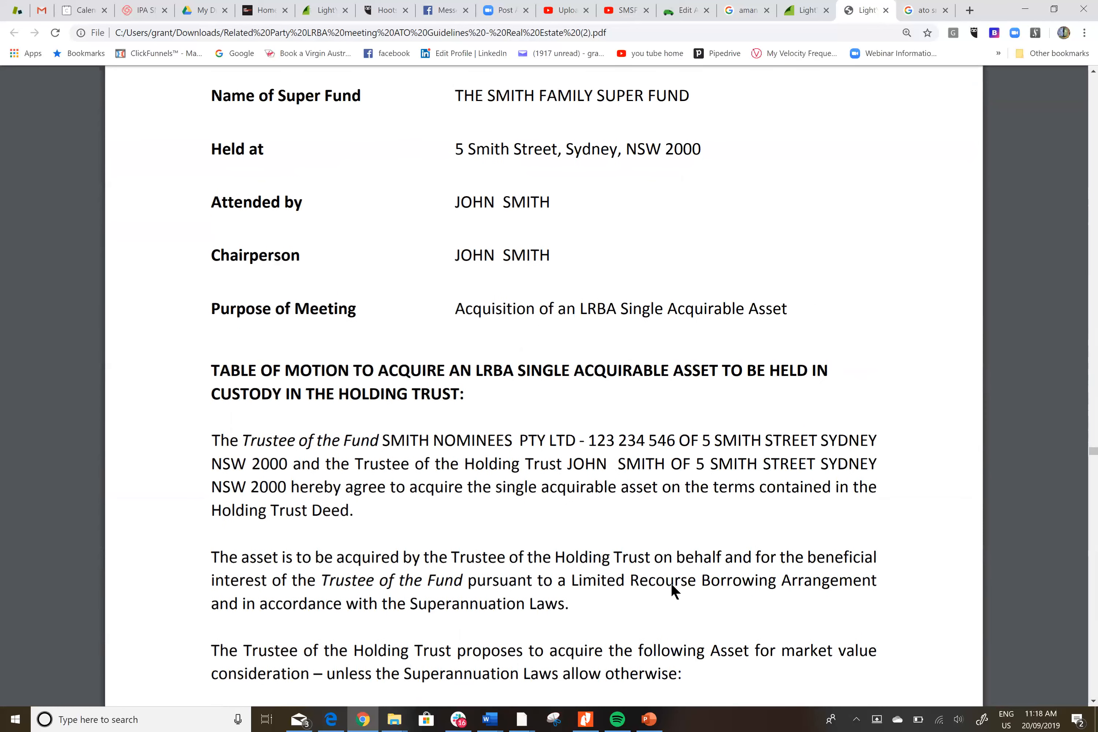
scroll(671, 585, down, 14)
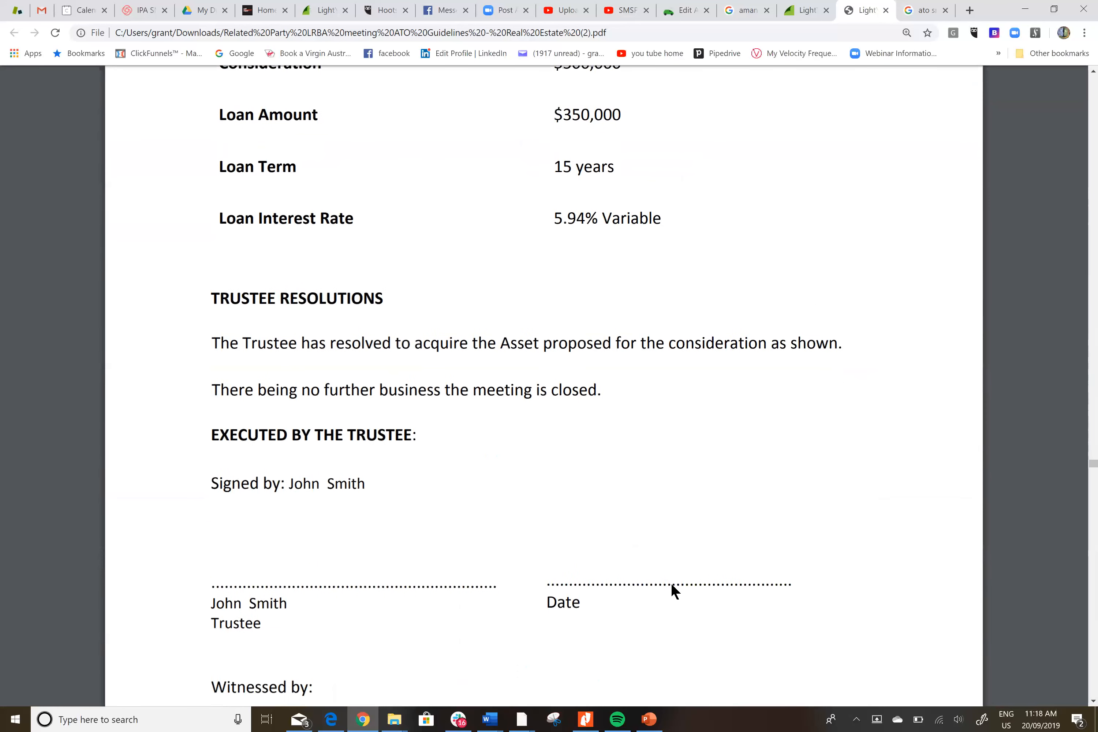
Review the Related Party Loan Agreement from its cover page through its clauses to the execution section.
scroll(672, 582, down, 5)
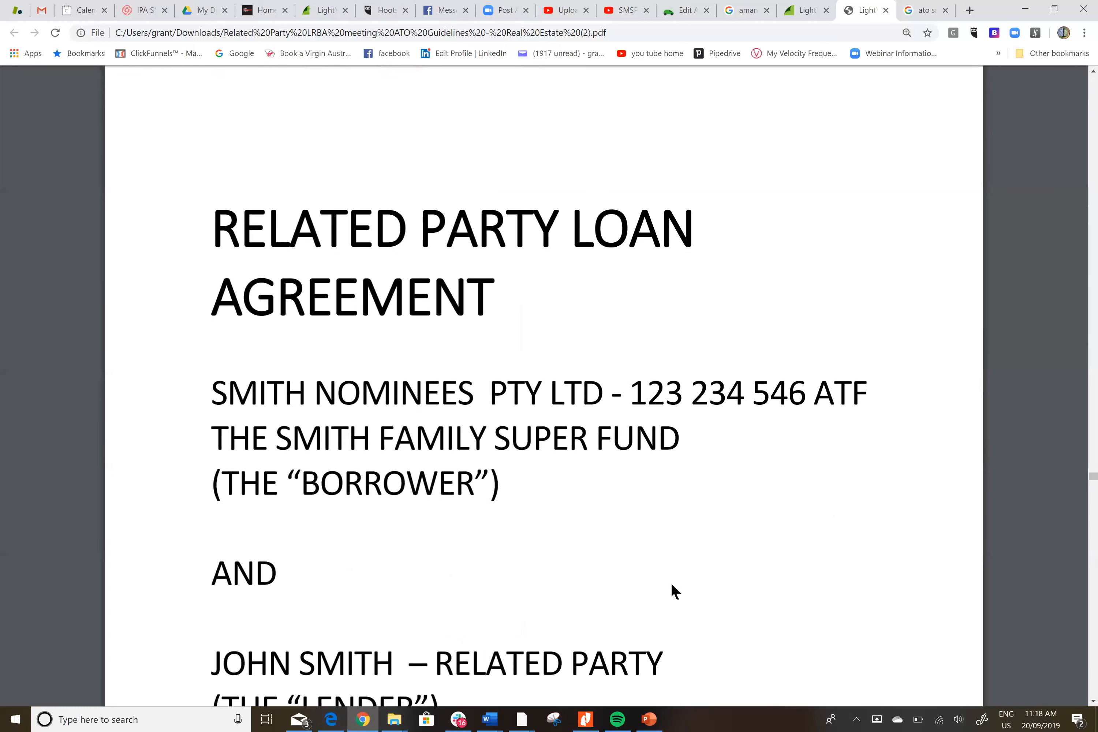
scroll(672, 583, down, 2)
scroll(671, 583, down, 4)
scroll(672, 585, down, 8)
scroll(672, 586, down, 13)
scroll(673, 585, down, 4)
scroll(672, 585, down, 7)
scroll(674, 591, down, 12)
scroll(671, 584, down, 9)
scroll(672, 583, down, 9)
scroll(675, 591, down, 17)
scroll(672, 584, down, 20)
scroll(671, 583, down, 20)
scroll(671, 585, down, 20)
scroll(671, 582, down, 9)
Check the loan agreement's lender and borrower signing blocks and the loan terms in Schedule 1.
scroll(671, 583, up, 2)
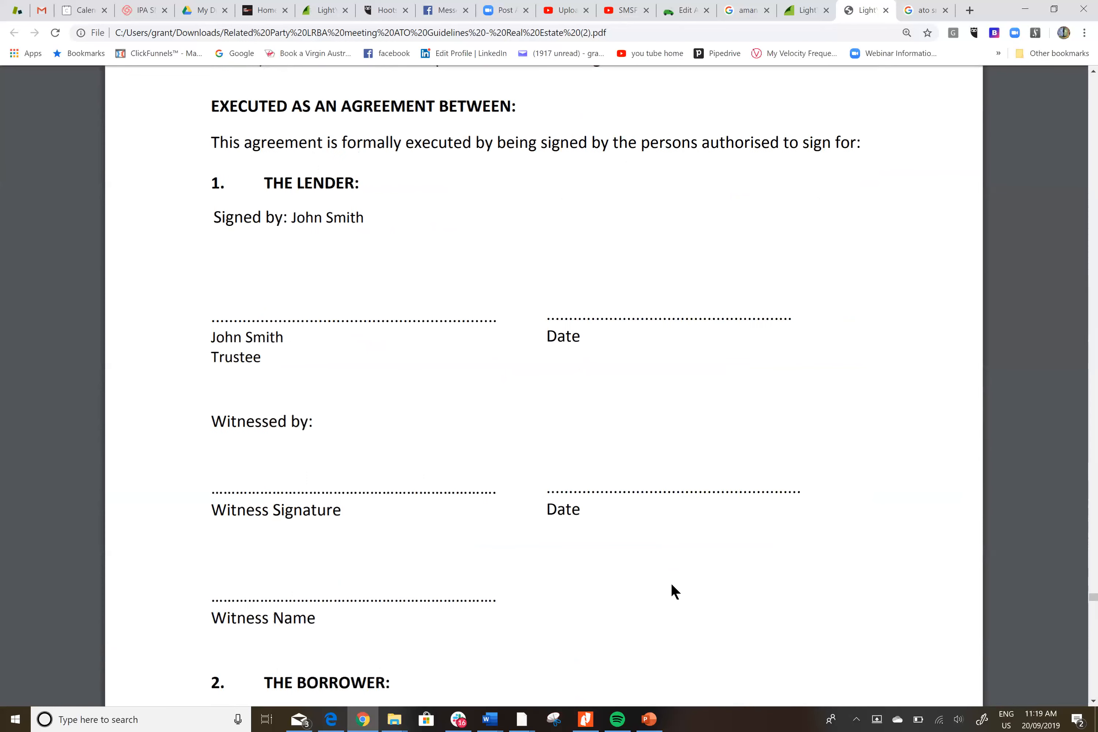
scroll(671, 585, down, 8)
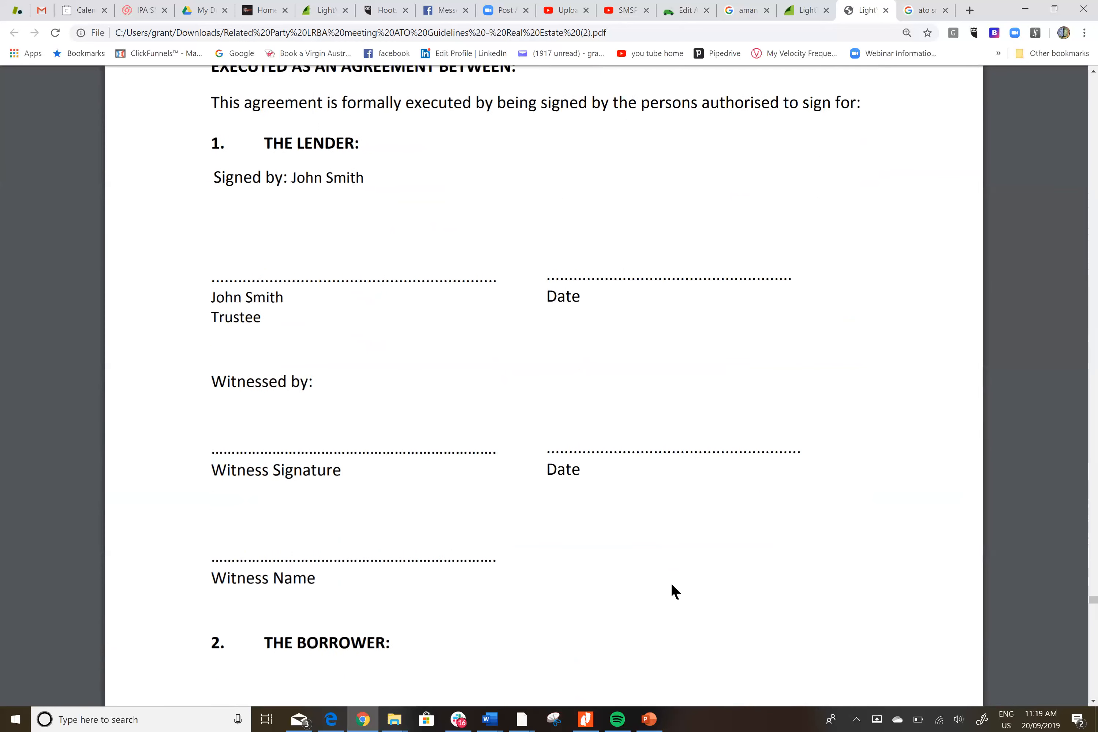
scroll(671, 585, down, 20)
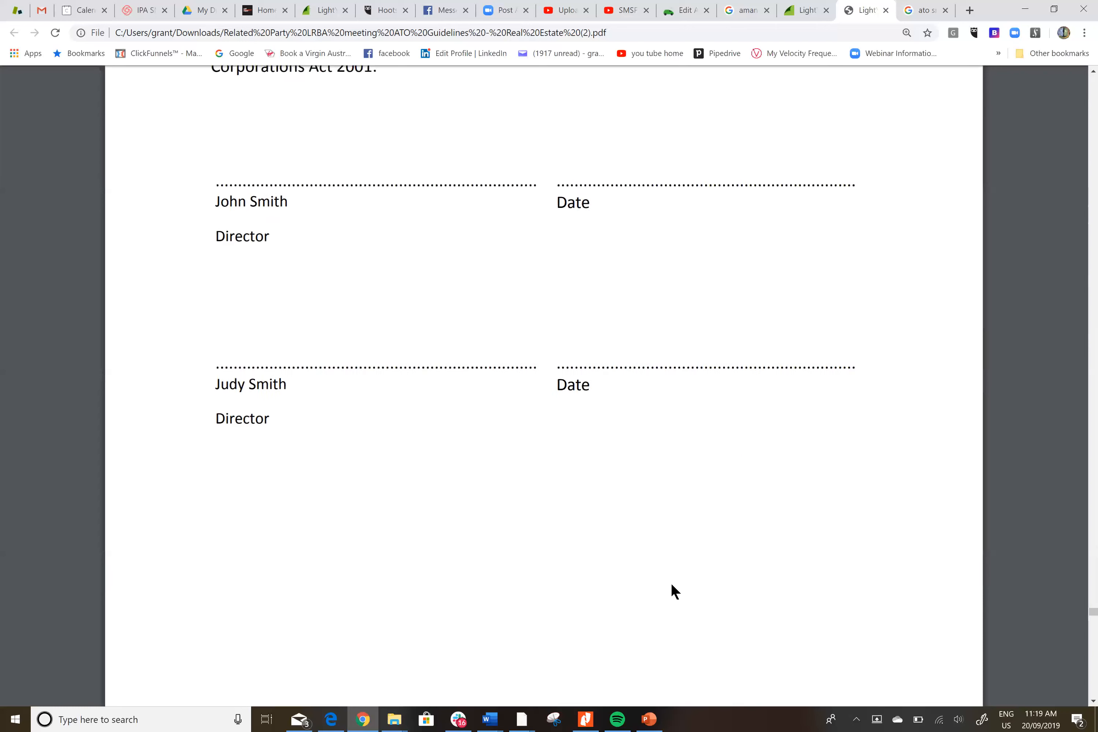
scroll(671, 583, down, 10)
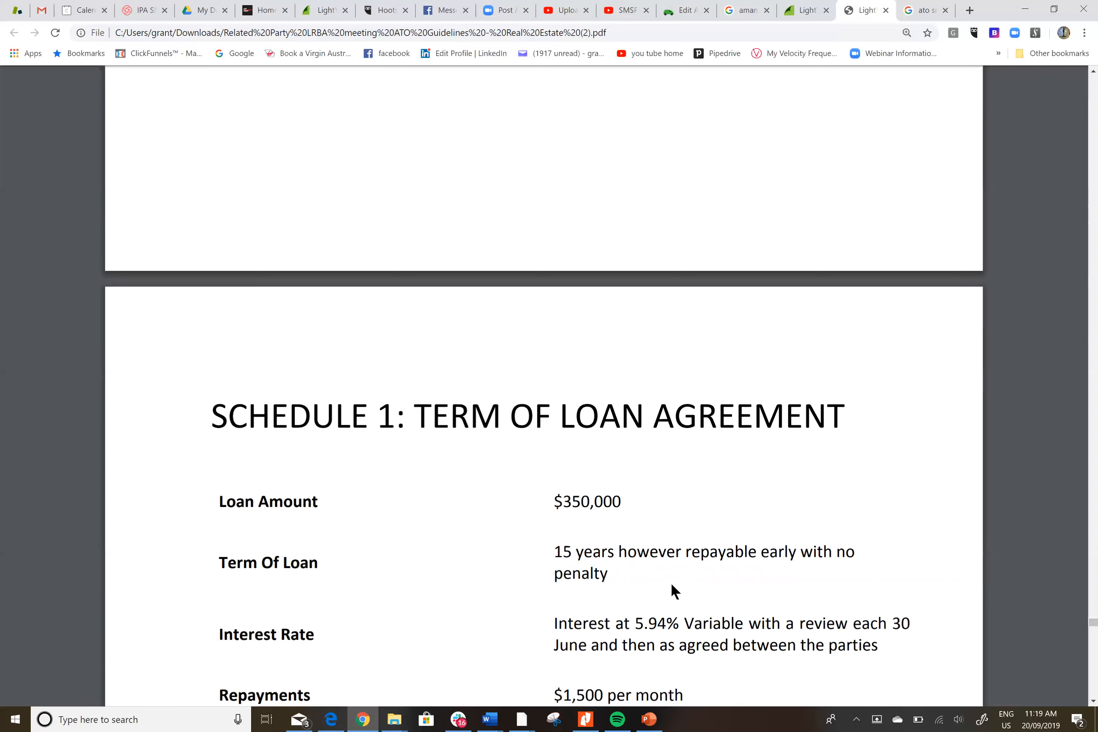
scroll(671, 582, down, 20)
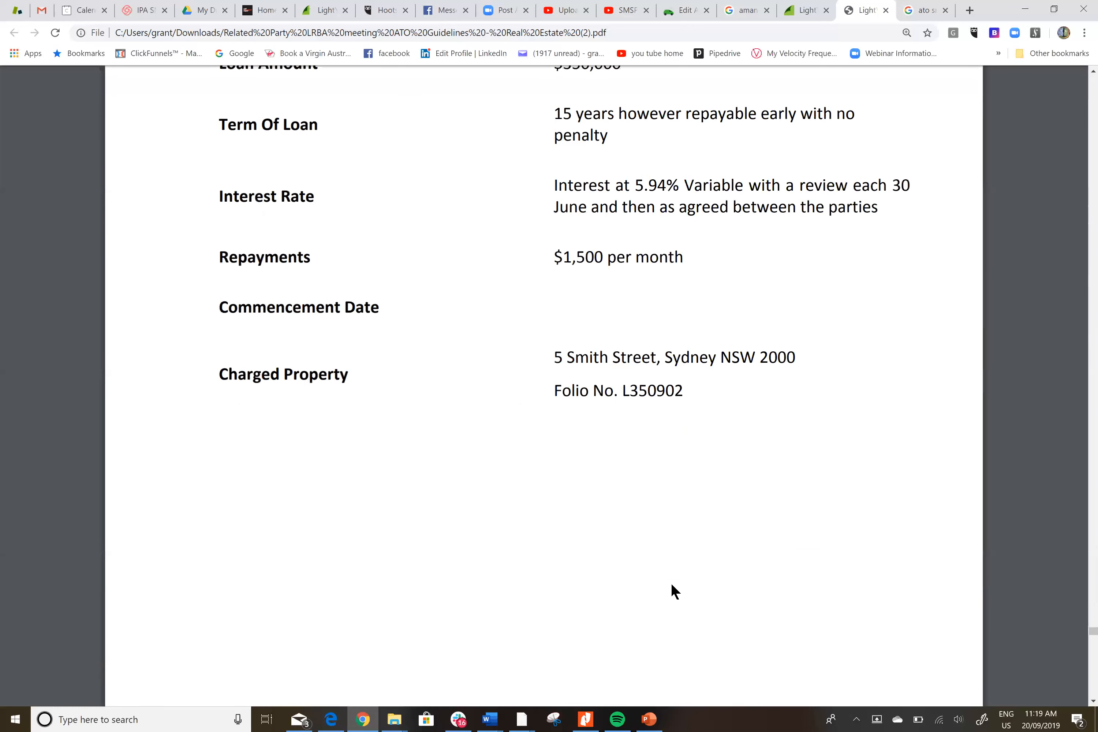
Review the Mortgage Deed's cover, parties, background, mortgage clauses and the mortgagee's signing block.
scroll(671, 583, down, 10)
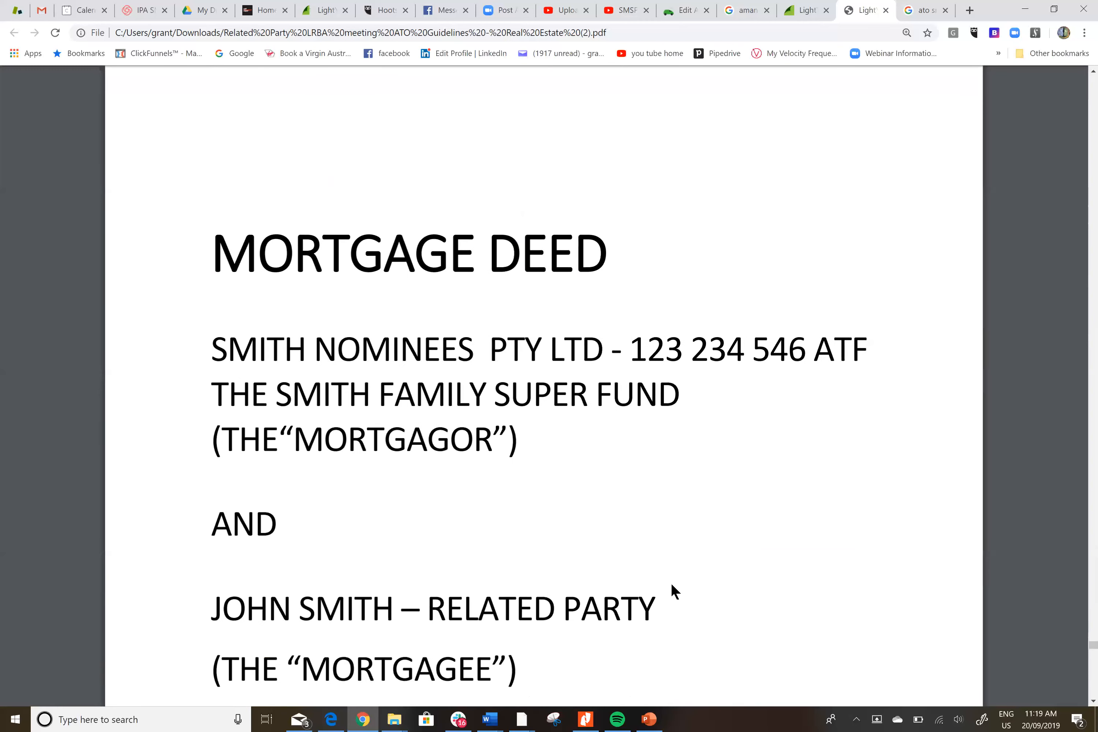
scroll(672, 583, down, 15)
scroll(671, 583, down, 5)
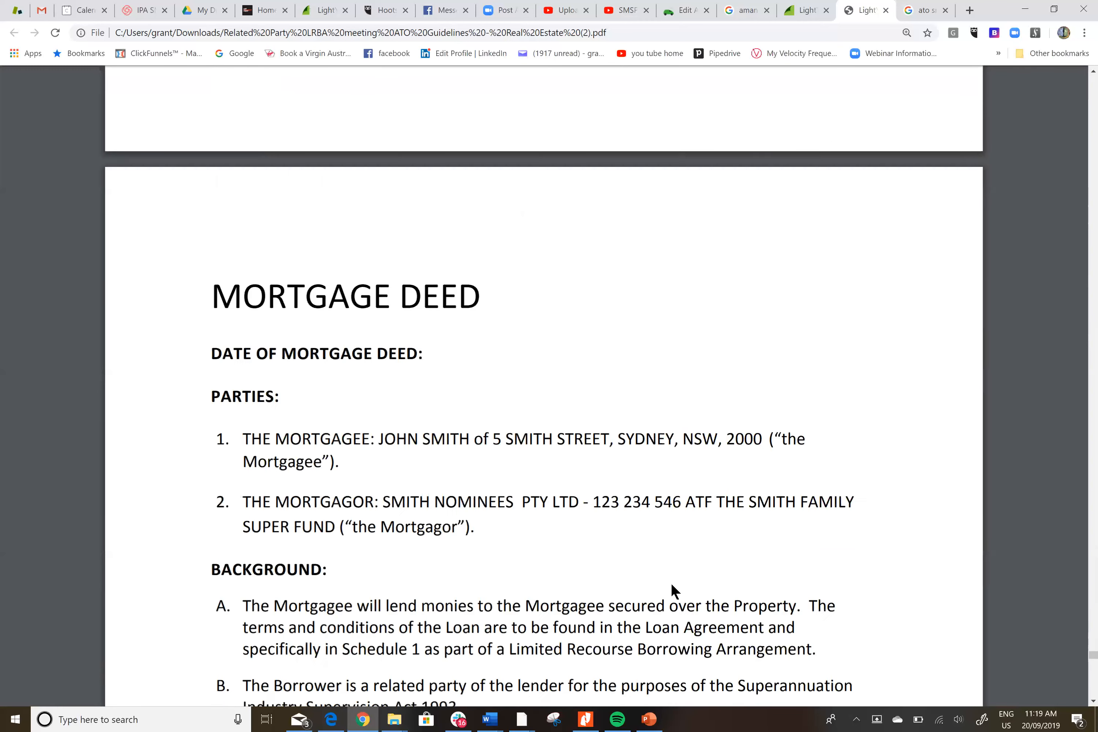
scroll(671, 582, up, 1)
scroll(672, 586, down, 20)
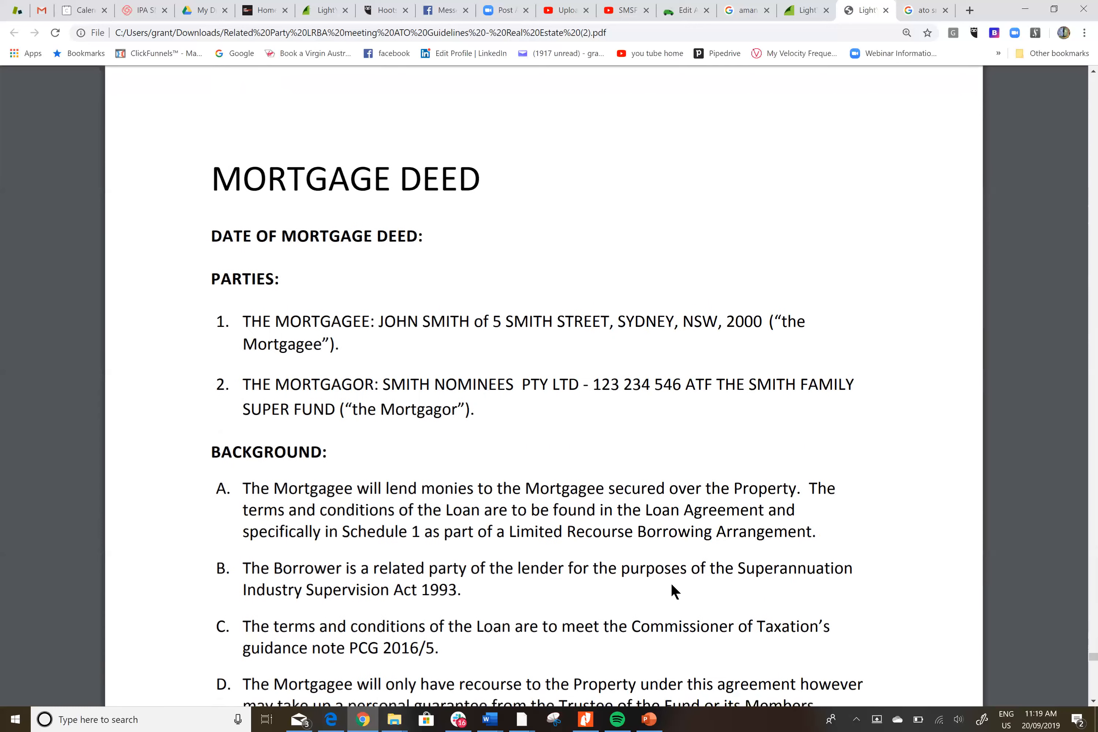
scroll(673, 586, down, 16)
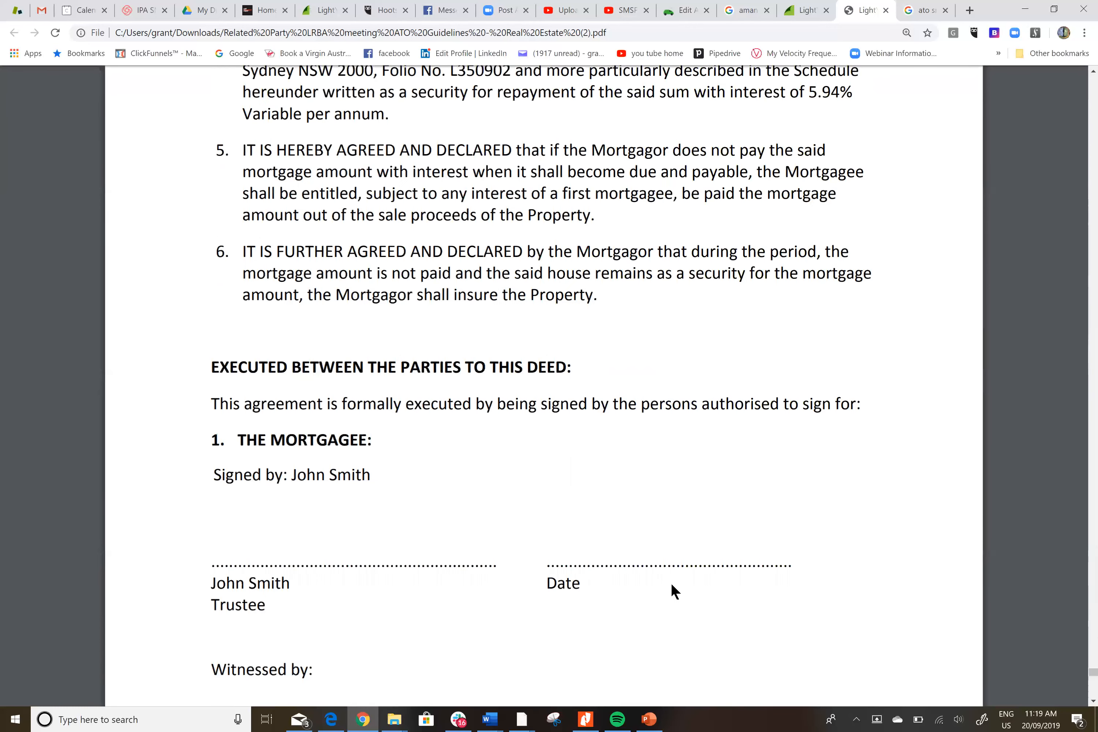
scroll(671, 585, down, 10)
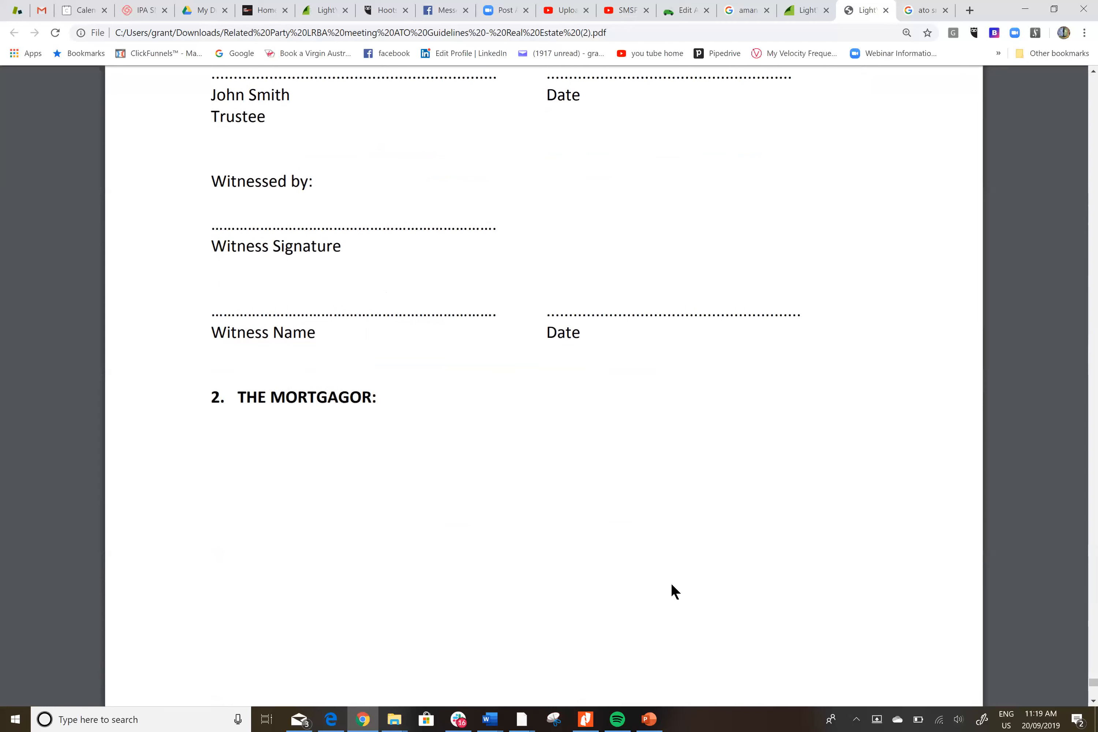